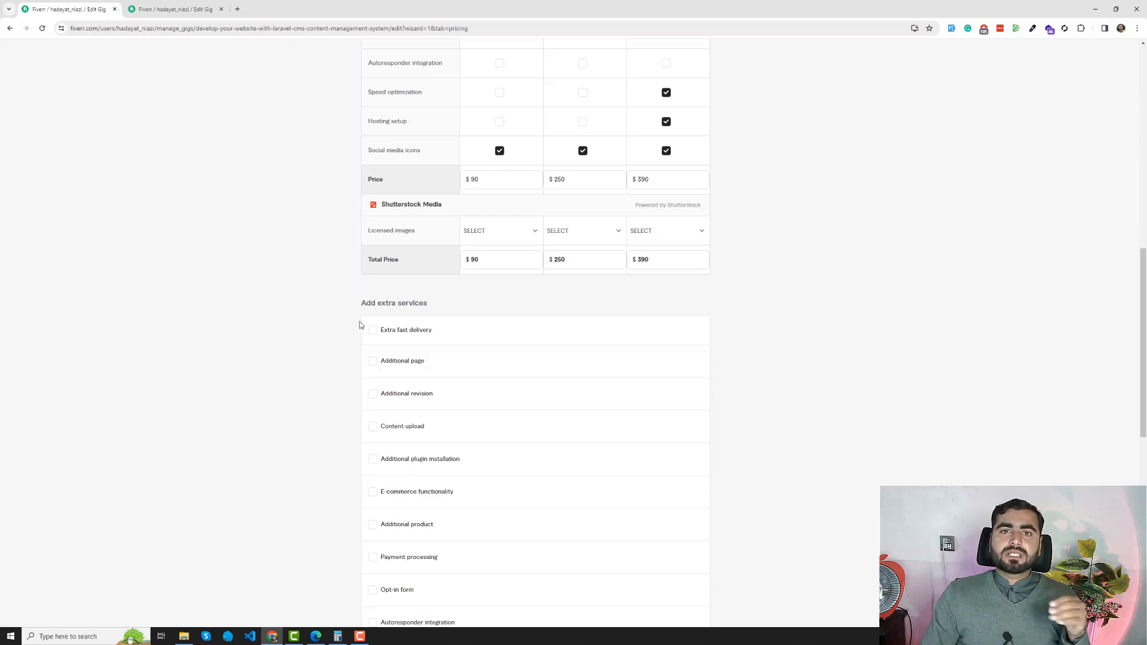
- Save the gig's pricing section and return to its extra services list
{"action": "scroll", "coordinate": [364, 318], "scroll_direction": "down", "scroll_amount": 1}
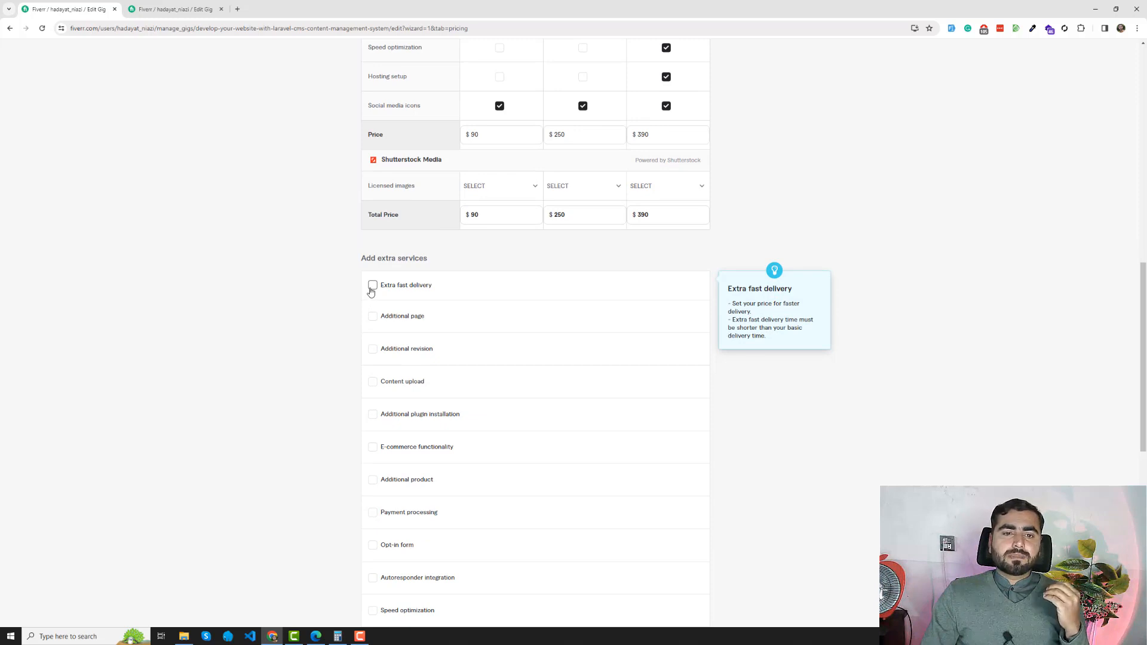
{"action": "scroll", "coordinate": [371, 292], "scroll_direction": "down", "scroll_amount": 4}
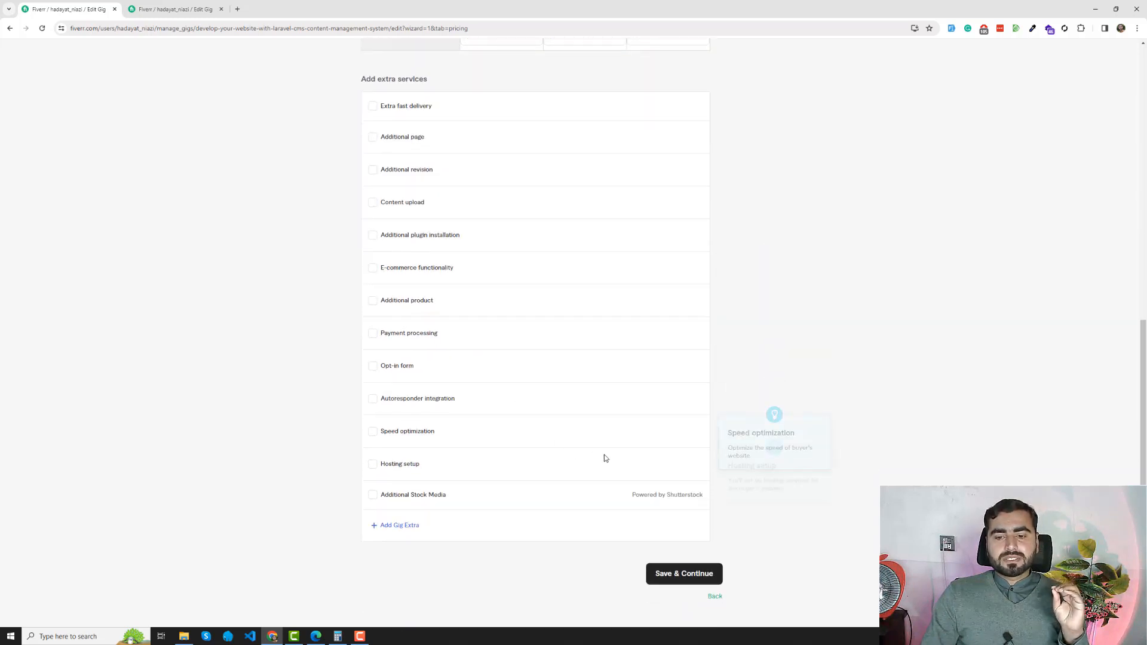
{"action": "left_click", "coordinate": [679, 531]}
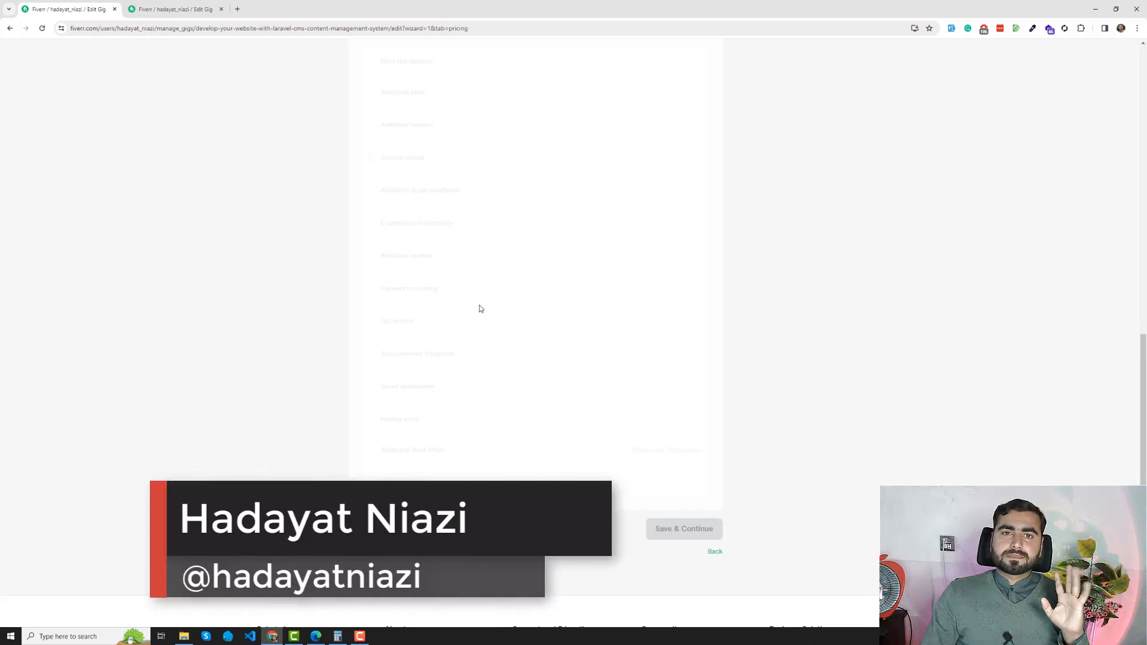
{"action": "left_click", "coordinate": [10, 28]}
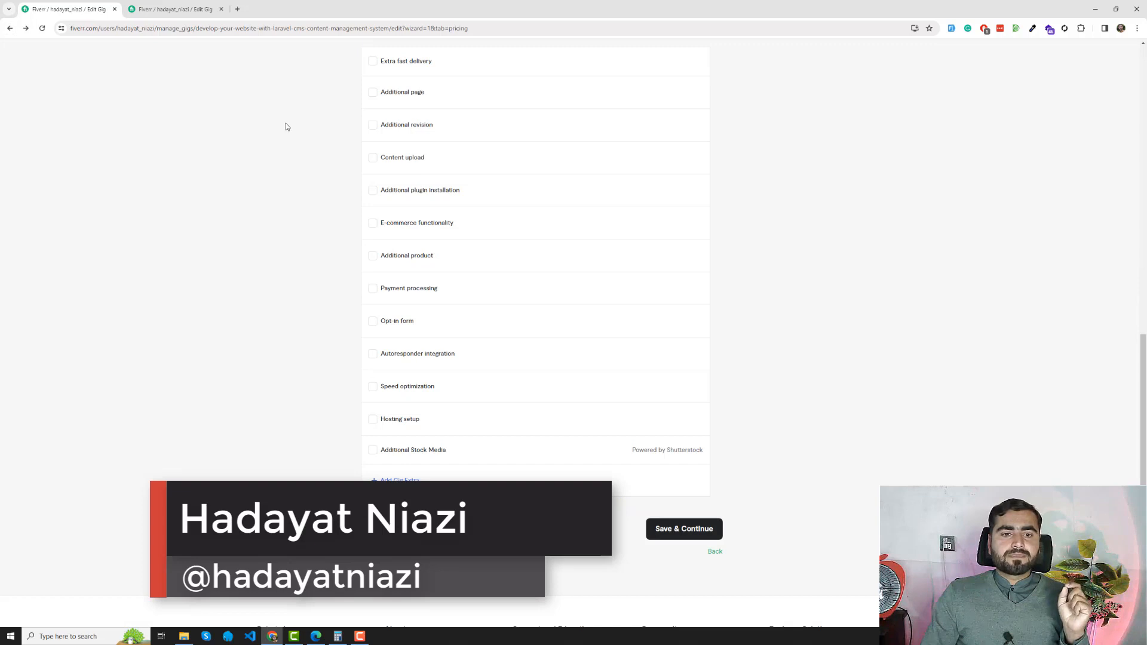
- Enable the Extra fast delivery service and check the delivery times of the gig packages
{"action": "scroll", "coordinate": [311, 145], "scroll_direction": "up", "scroll_amount": 1}
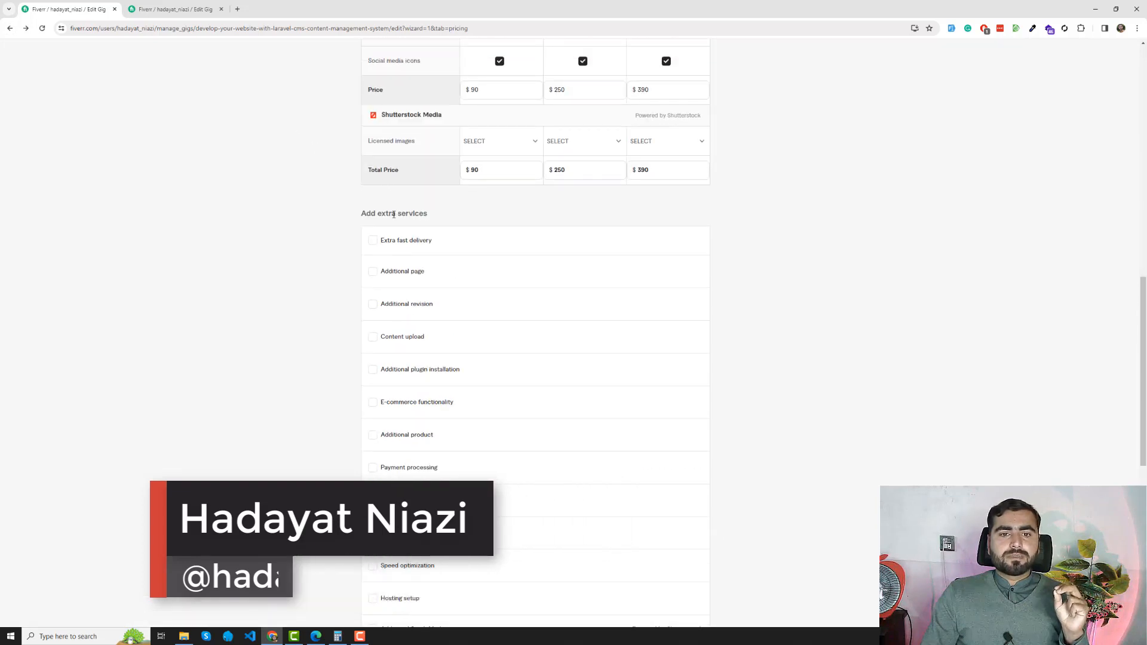
{"action": "left_click", "coordinate": [373, 242]}
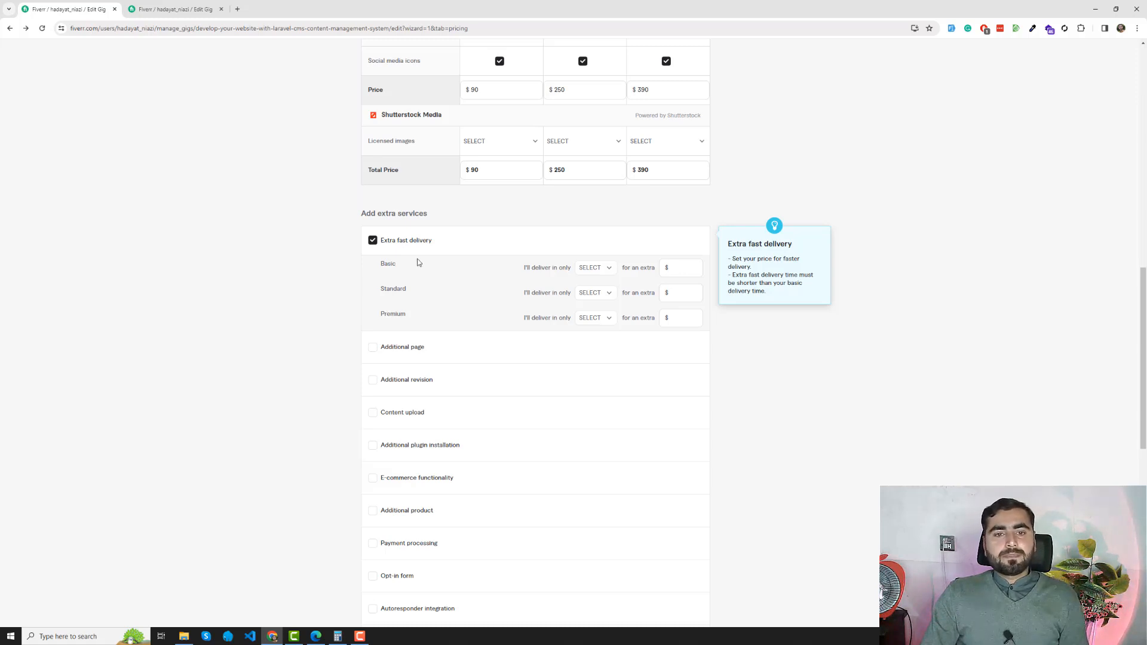
{"action": "mouse_move", "coordinate": [527, 268]}
{"action": "left_mouse_down"}
{"action": "mouse_move", "coordinate": [572, 267]}
{"action": "mouse_move", "coordinate": [527, 268]}
{"action": "left_mouse_up"}
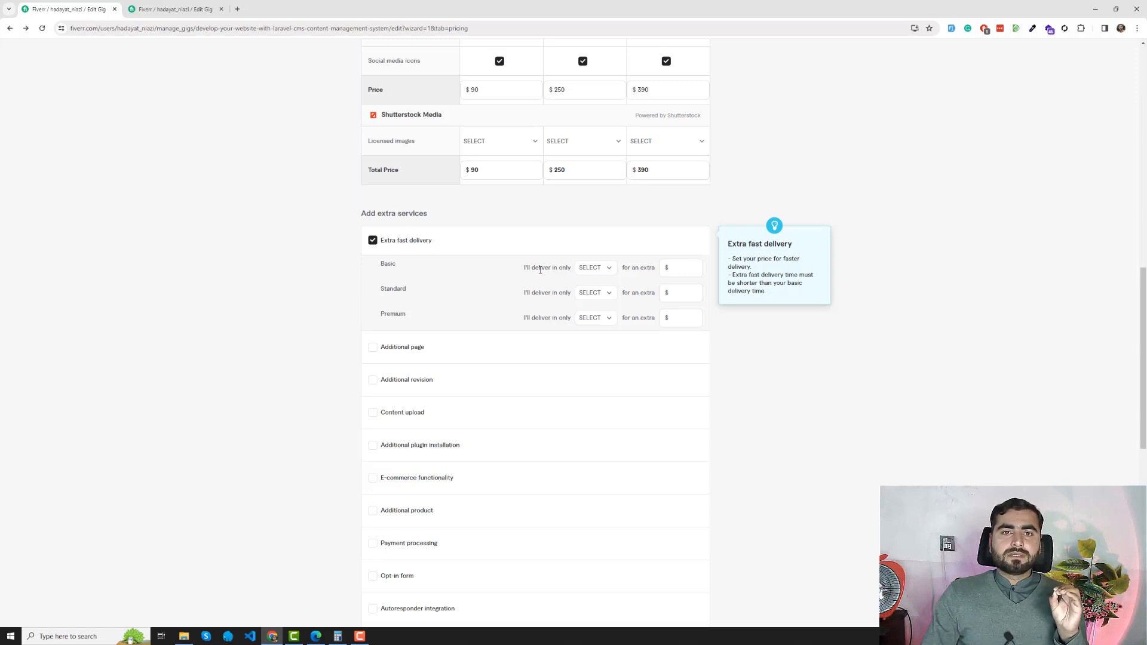
{"action": "scroll", "coordinate": [413, 180], "scroll_direction": "up", "scroll_amount": 2}
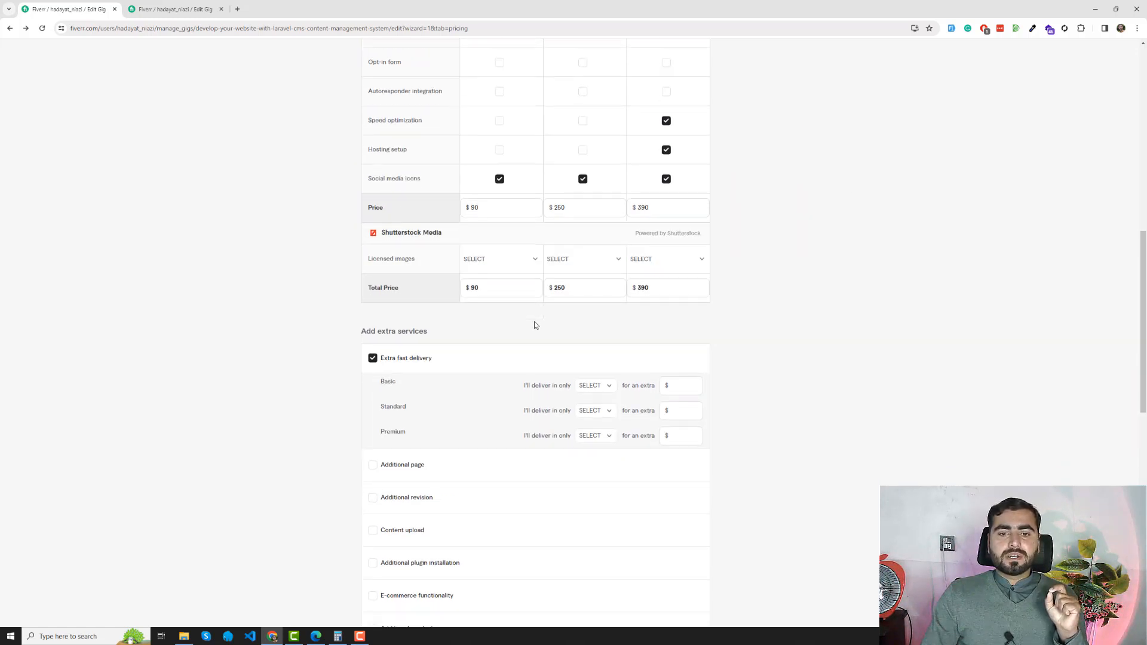
{"action": "scroll", "coordinate": [535, 324], "scroll_direction": "down", "scroll_amount": 1}
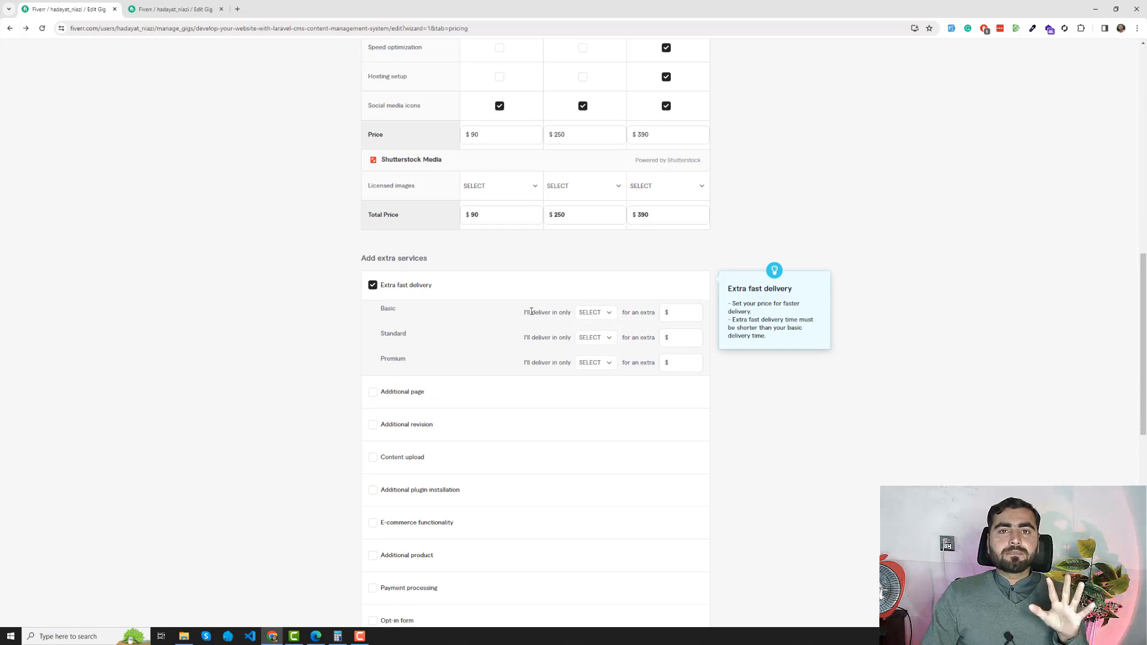
{"action": "scroll", "coordinate": [531, 309], "scroll_direction": "up", "scroll_amount": 7}
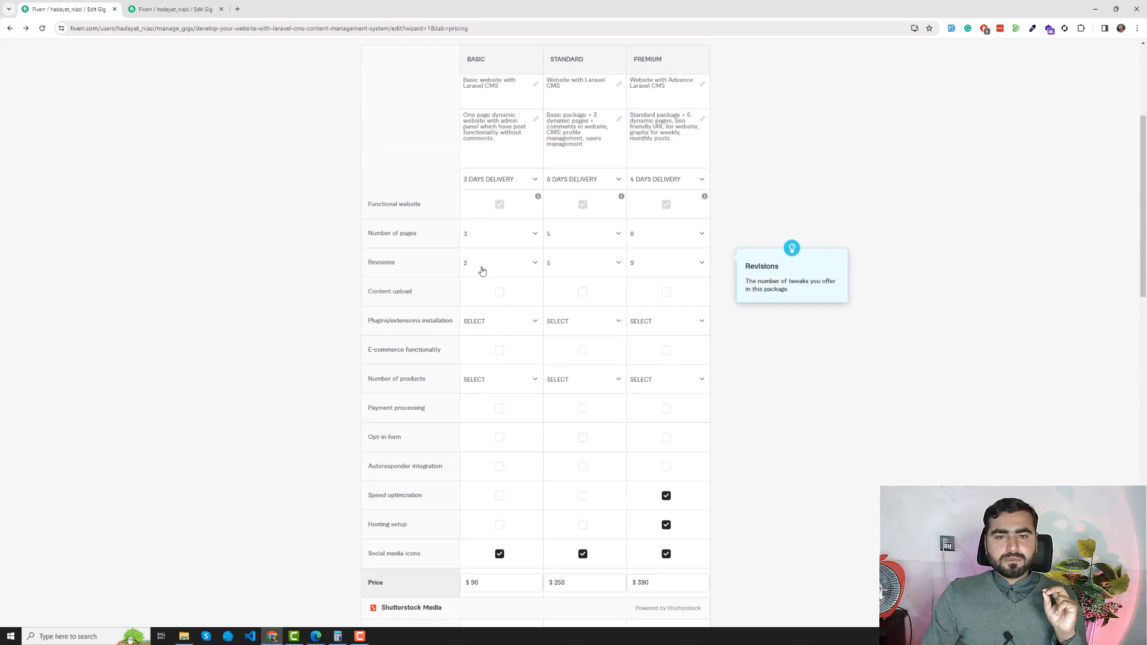
{"action": "scroll", "coordinate": [459, 219], "scroll_direction": "down", "scroll_amount": 8}
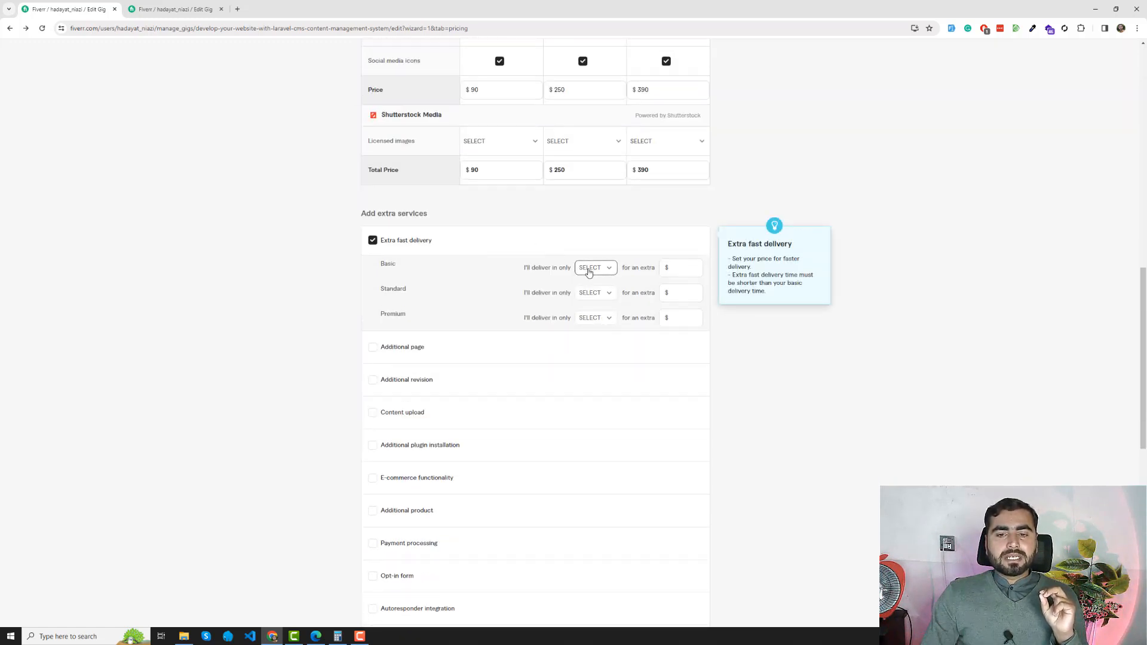
- Set the Basic package's extra fast delivery to 1 day for an extra $5
{"action": "left_click", "coordinate": [584, 268]}
{"action": "left_click", "coordinate": [603, 318]}
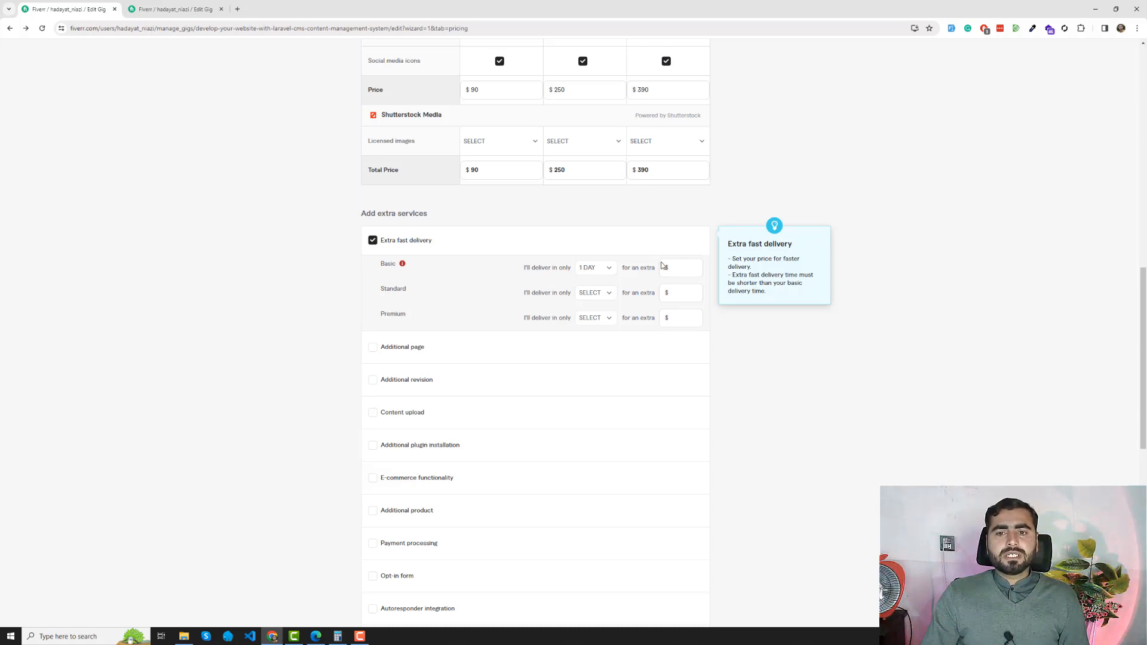
{"action": "left_click", "coordinate": [682, 269]}
{"action": "left_click", "coordinate": [695, 266]}
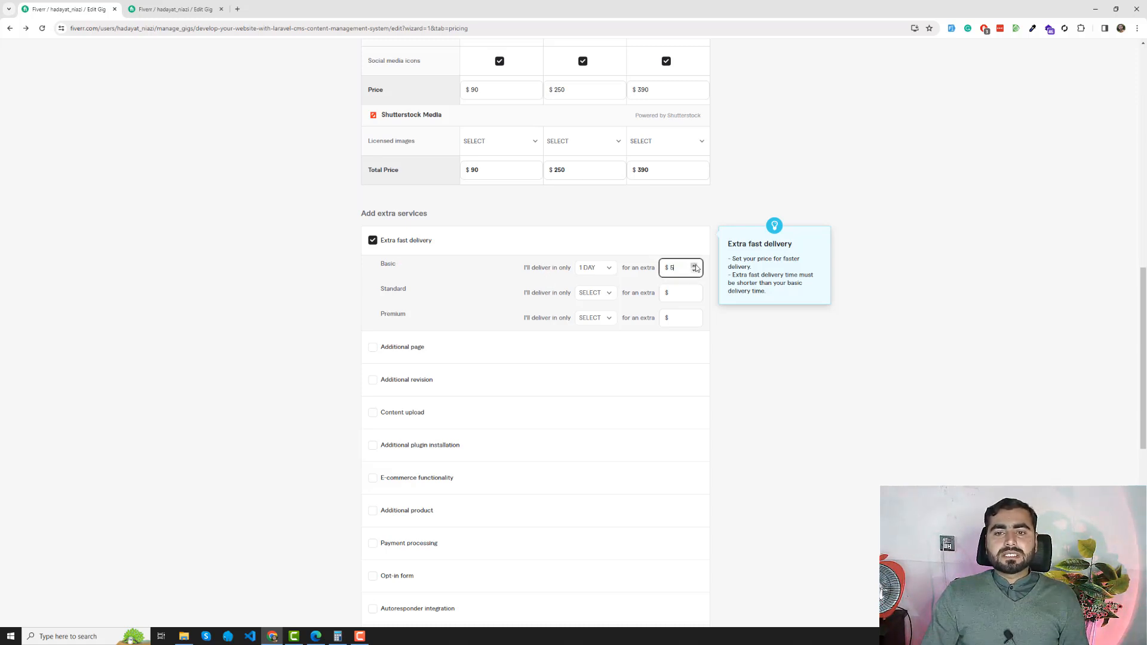
{"action": "left_click", "coordinate": [489, 175]}
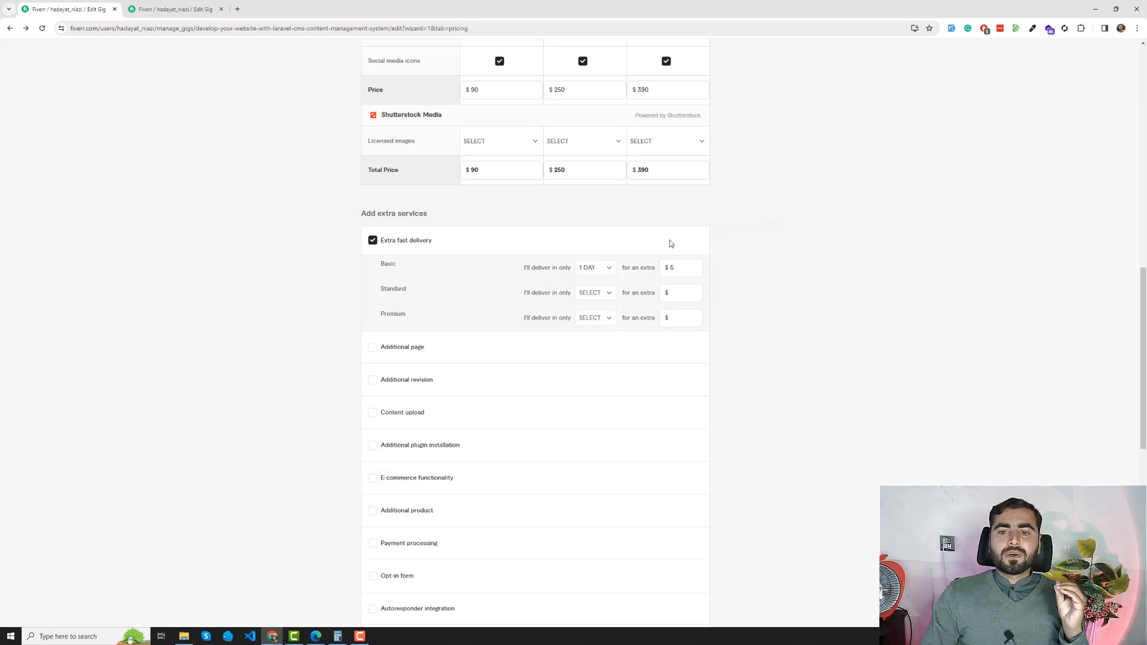
- Raise the Basic package's extra fast delivery price to $90 and compare it with the package's total price
{"action": "left_click", "coordinate": [681, 268]}
{"action": "left_click", "coordinate": [694, 266]}
{"action": "left_click", "coordinate": [693, 267]}
{"action": "left_click", "coordinate": [693, 267]}
{"action": "left_click", "coordinate": [693, 266]}
{"action": "left_click", "coordinate": [693, 266]}
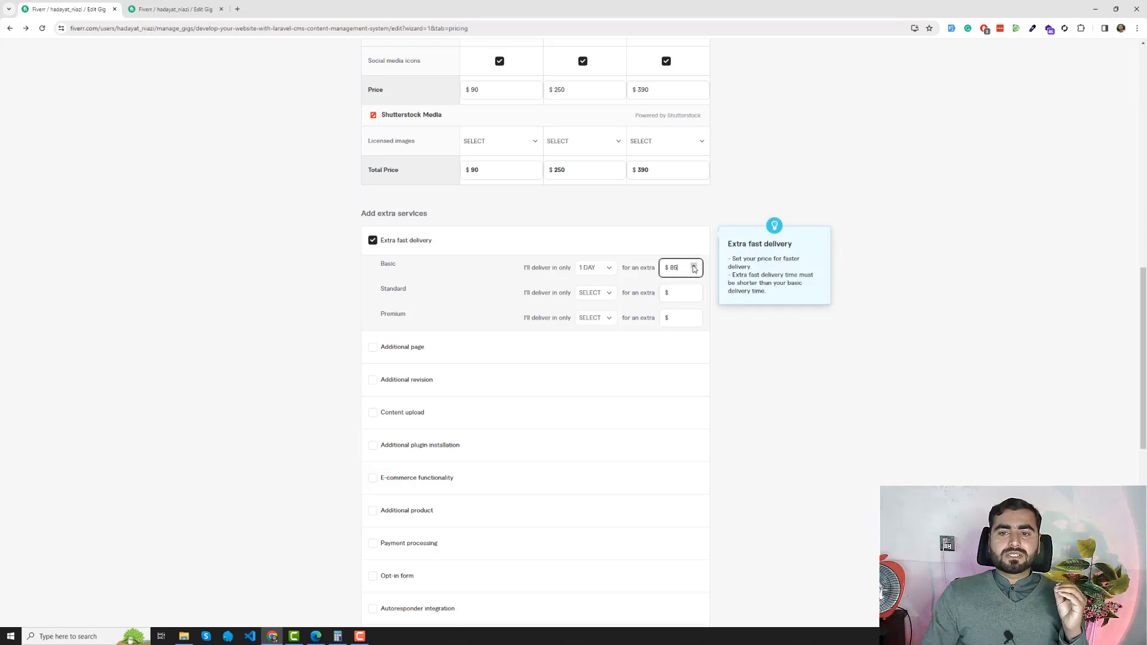
{"action": "left_click", "coordinate": [693, 267]}
{"action": "left_click", "coordinate": [693, 266]}
{"action": "left_click", "coordinate": [694, 266]}
{"action": "left_click", "coordinate": [694, 266]}
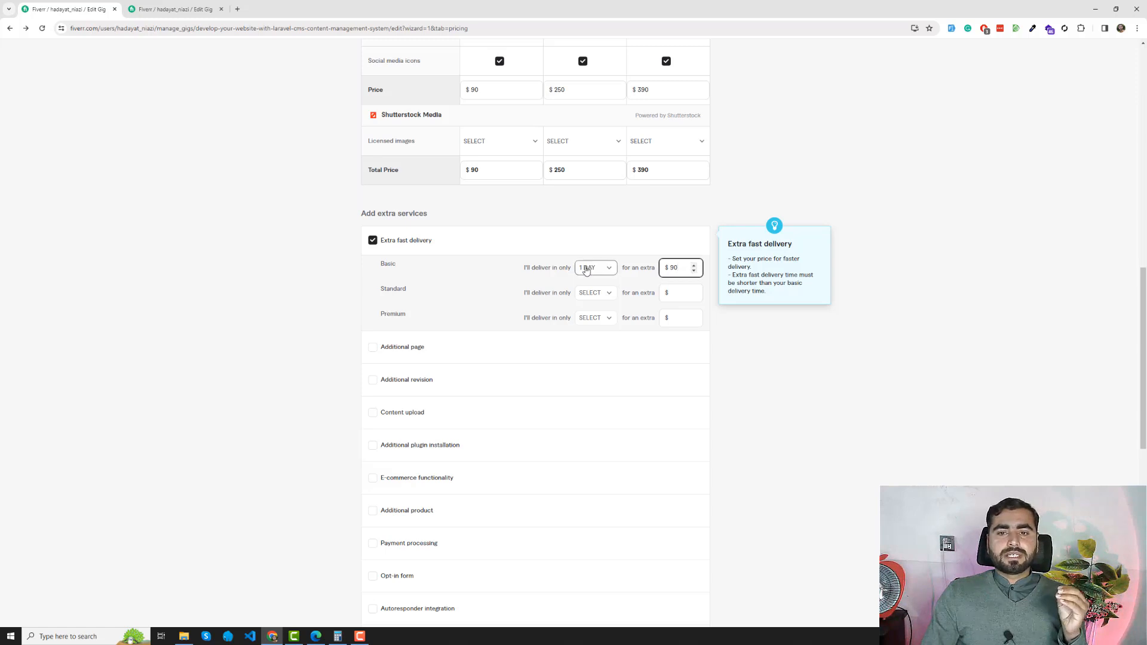
{"action": "scroll", "coordinate": [504, 252], "scroll_direction": "up", "scroll_amount": 1}
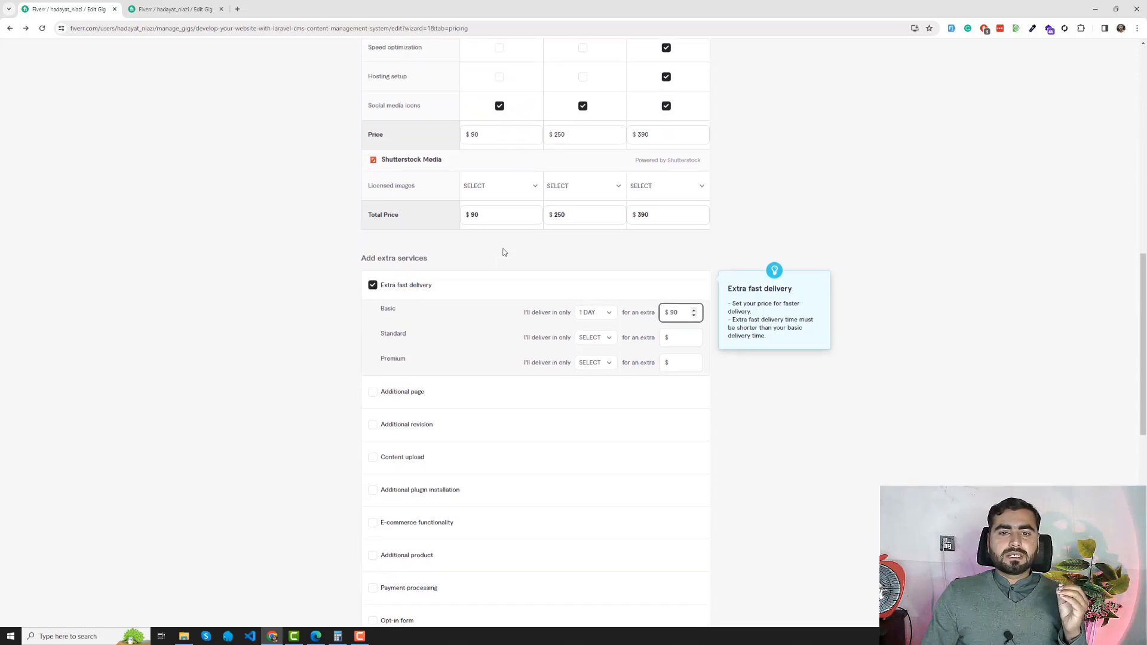
{"action": "left_click", "coordinate": [486, 220]}
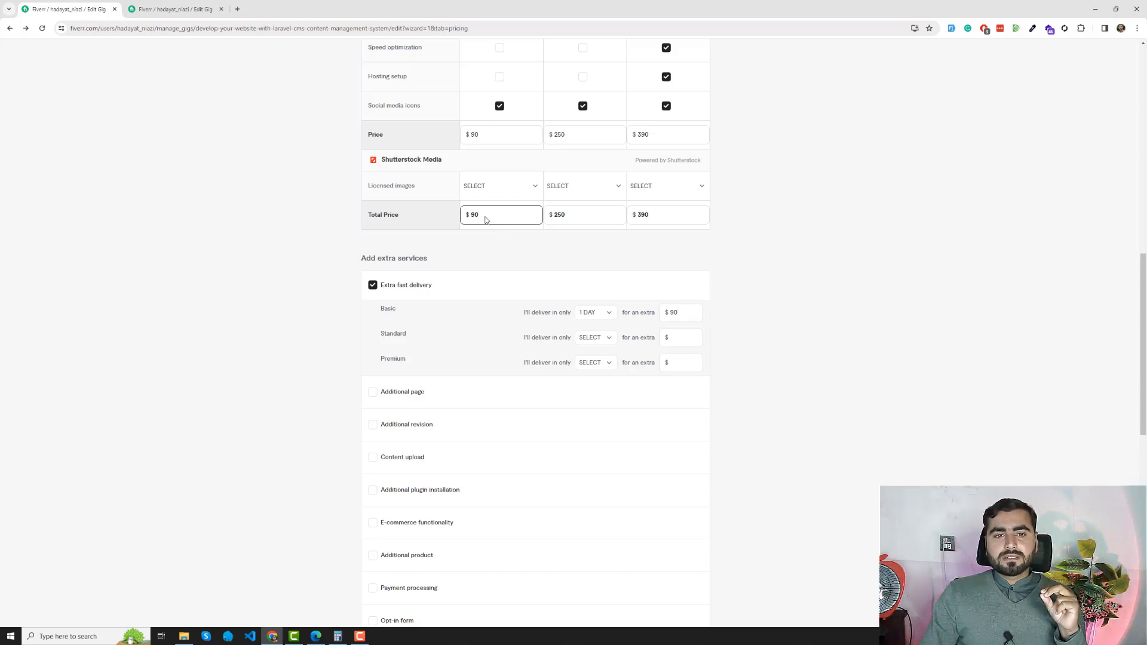
- Replace the Basic package's extra fast delivery price with $10
{"action": "left_click", "coordinate": [690, 312]}
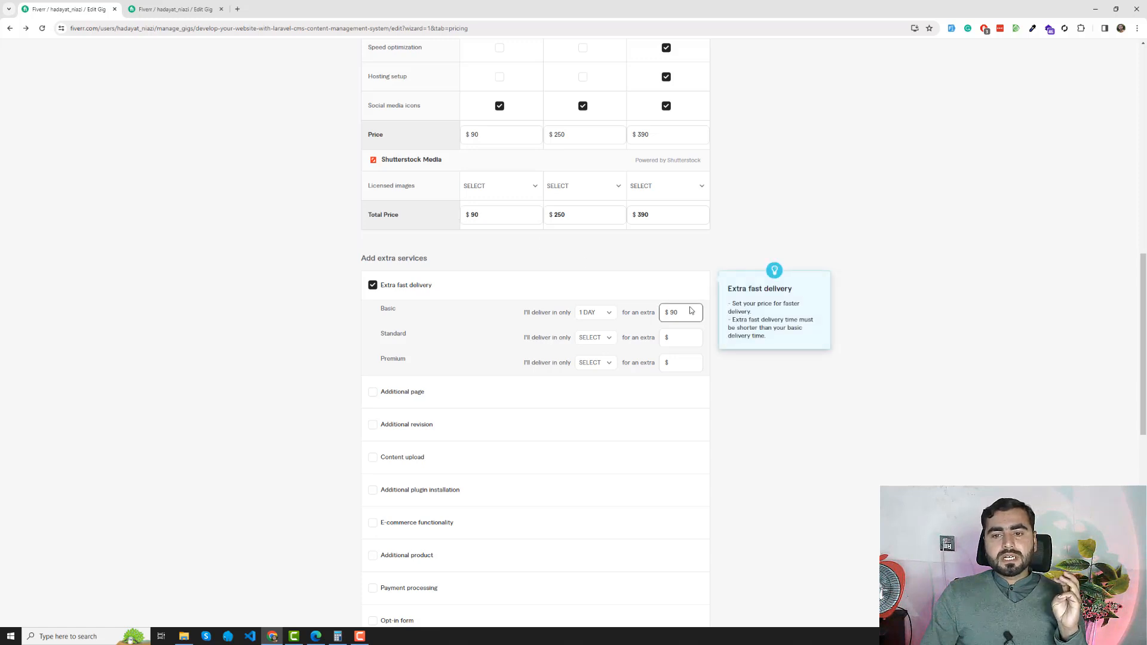
{"action": "left_click", "coordinate": [692, 312]}
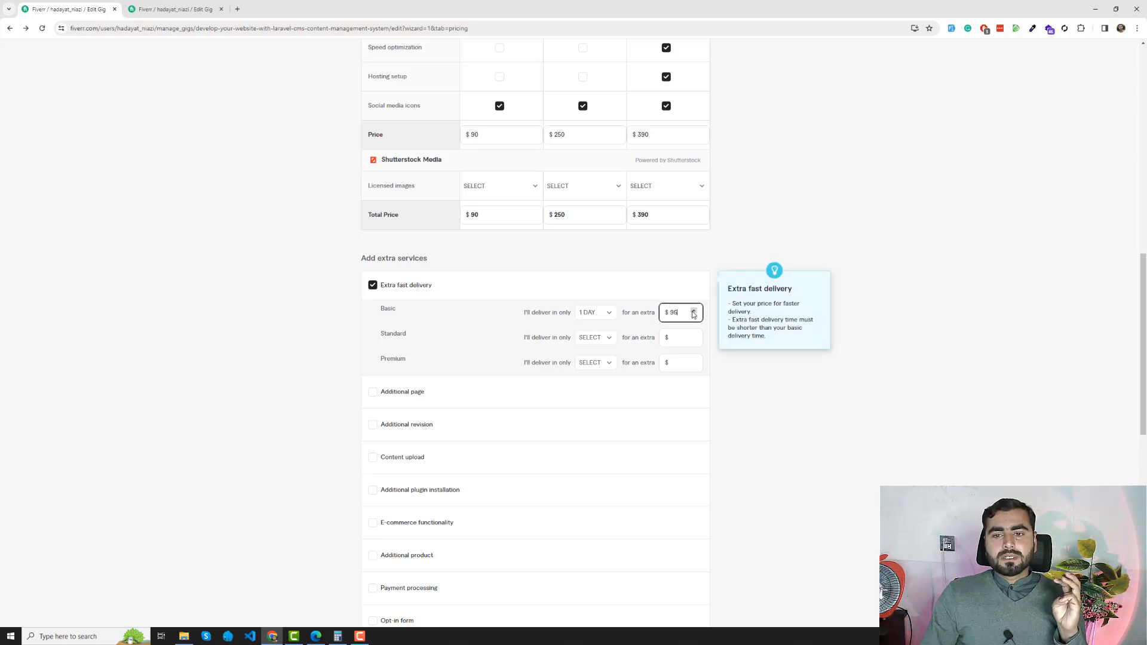
{"action": "left_click", "coordinate": [695, 314]}
{"action": "key", "text": "BackSpace"}
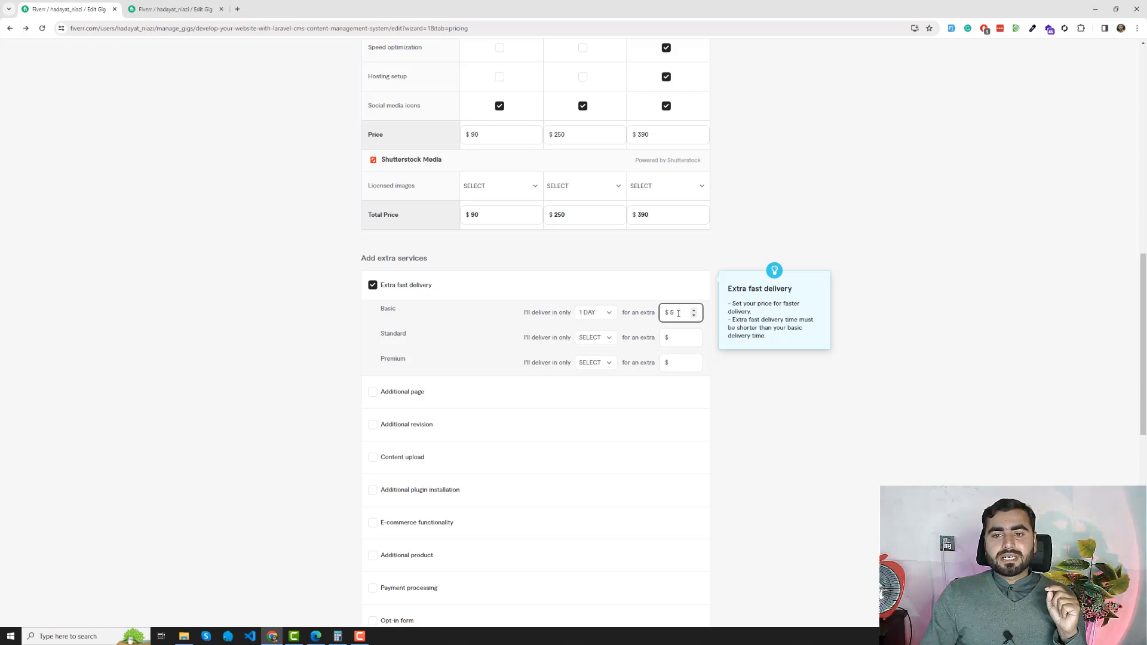
{"action": "left_click_drag", "start_coordinate": [631, 312], "coordinate": [655, 315]}
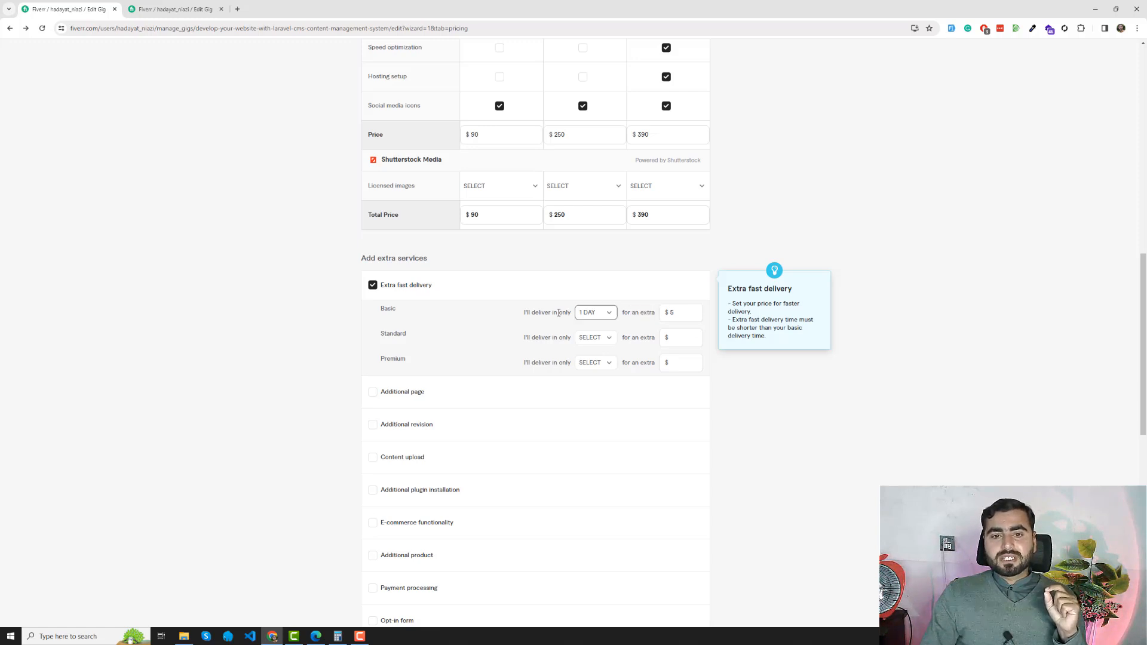
{"action": "left_click_drag", "start_coordinate": [541, 312], "coordinate": [563, 312]}
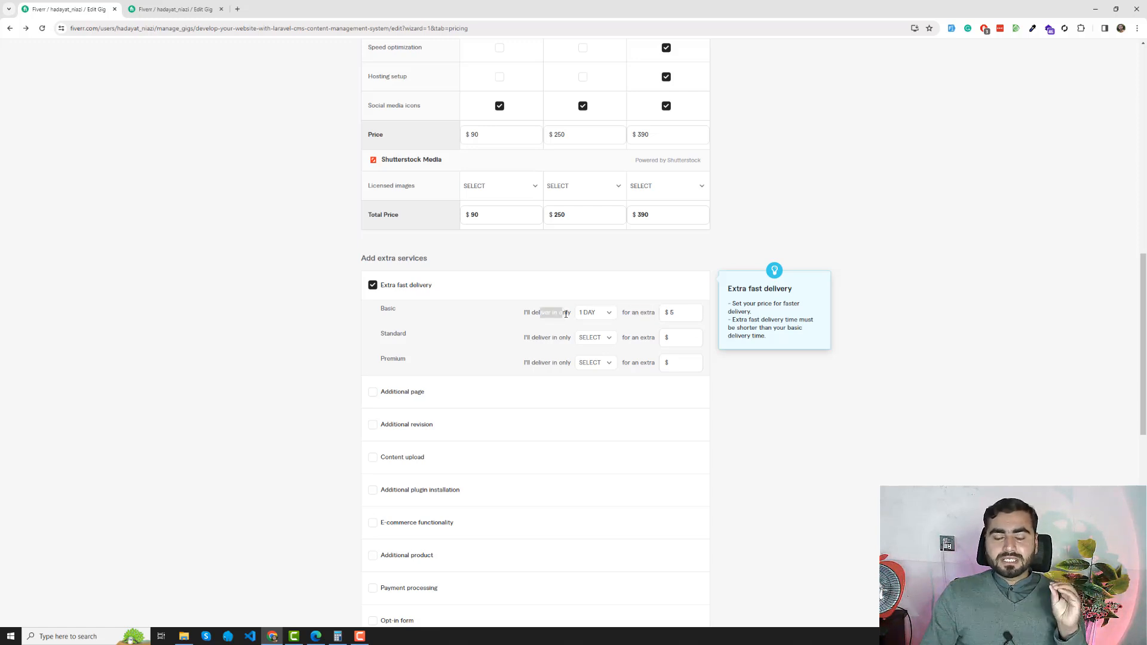
{"action": "left_click", "coordinate": [674, 312]}
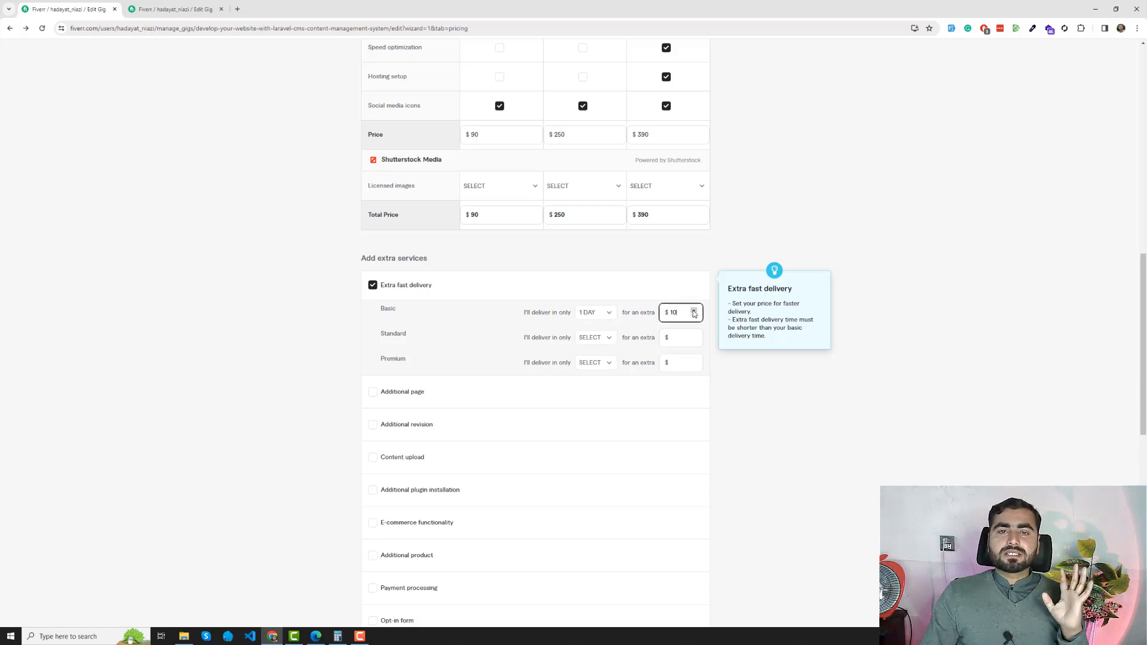
{"action": "left_click", "coordinate": [672, 283]}
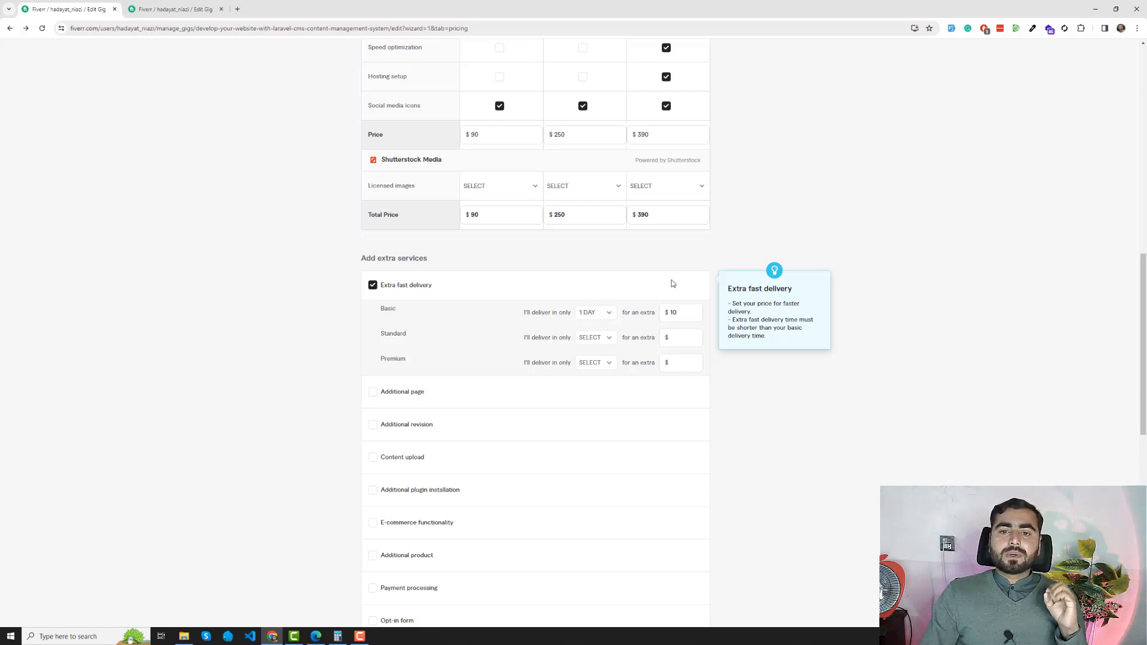
- Try a $35 extra fast delivery price for the Basic package and return it to $10
{"action": "left_click", "coordinate": [471, 219]}
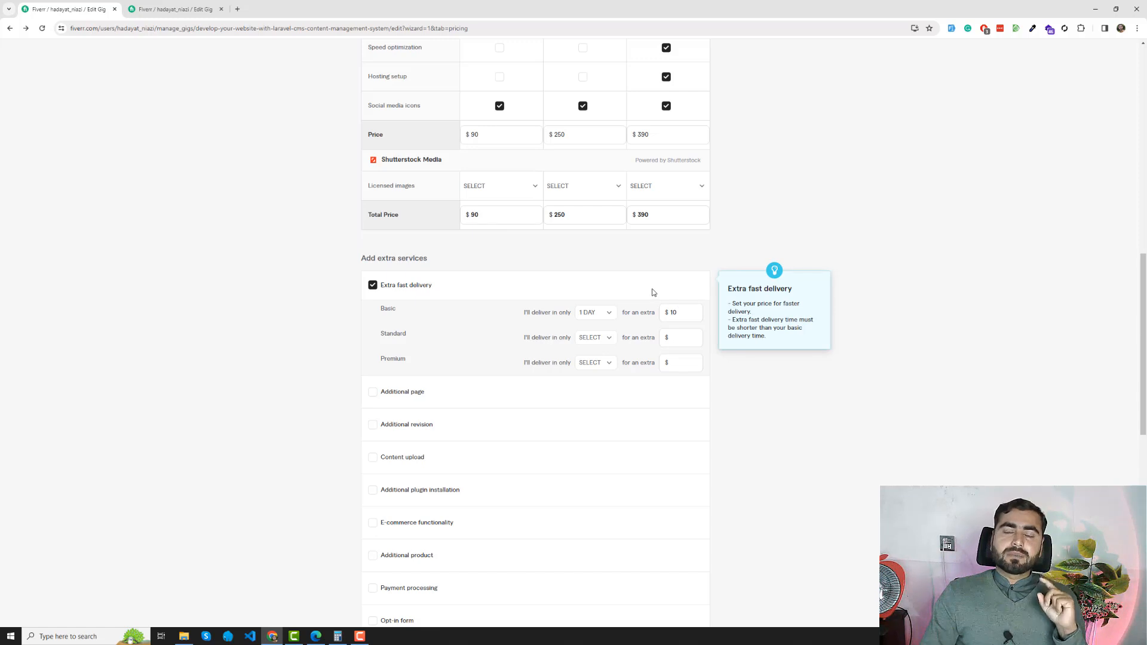
{"action": "left_click", "coordinate": [693, 310]}
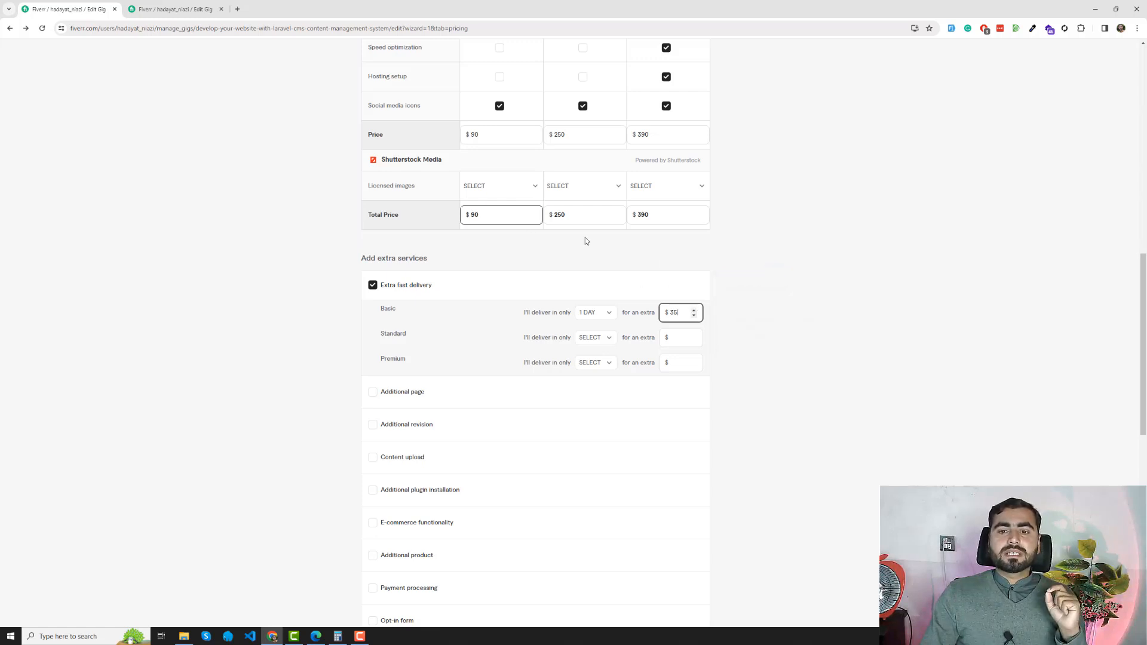
{"action": "left_click", "coordinate": [695, 316]}
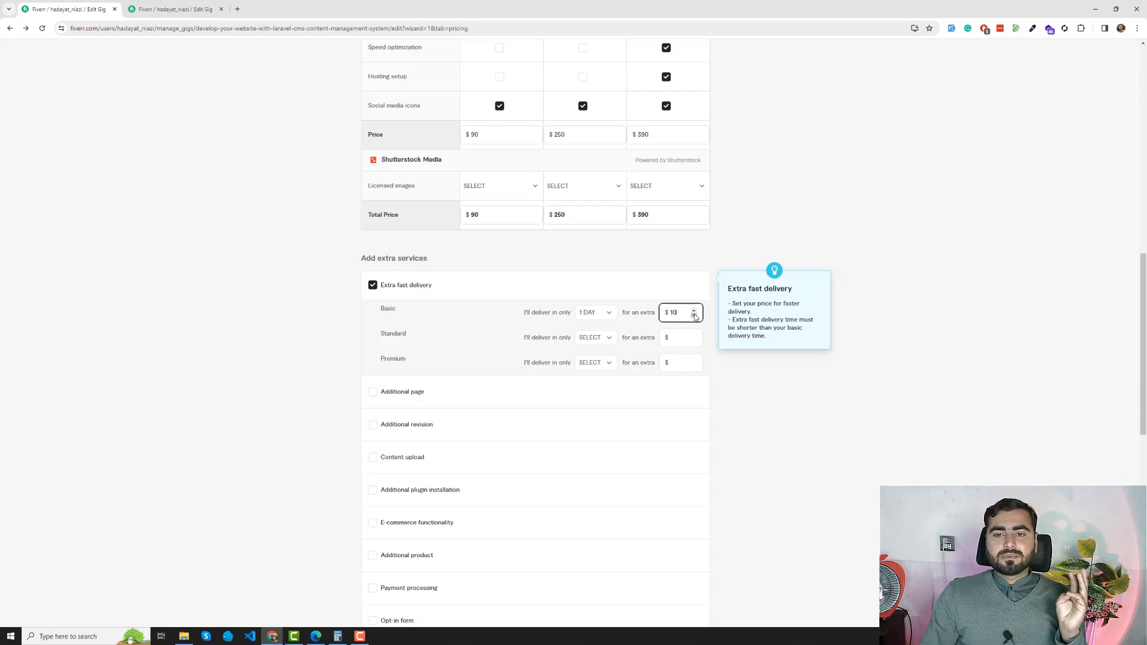
- Set the extra fast delivery time to 2 days for the Basic package and 6 days for the Standard package
{"action": "left_click", "coordinate": [612, 314]}
{"action": "left_click", "coordinate": [604, 382]}
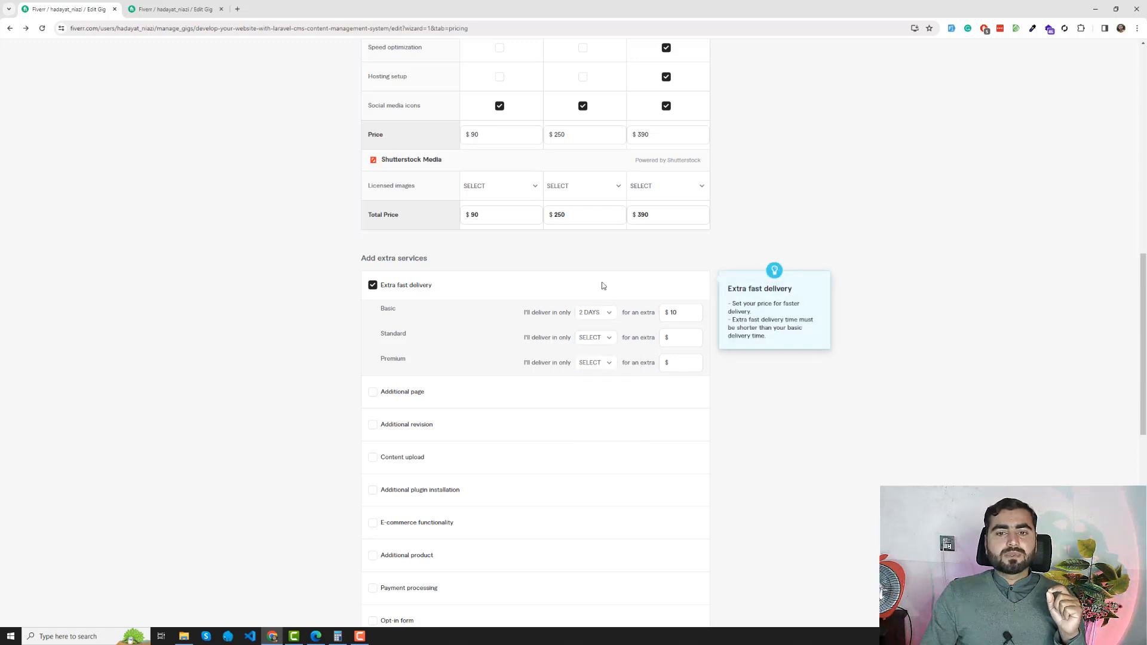
{"action": "left_click", "coordinate": [593, 343]}
{"action": "scroll", "coordinate": [607, 403], "scroll_direction": "down", "scroll_amount": 2}
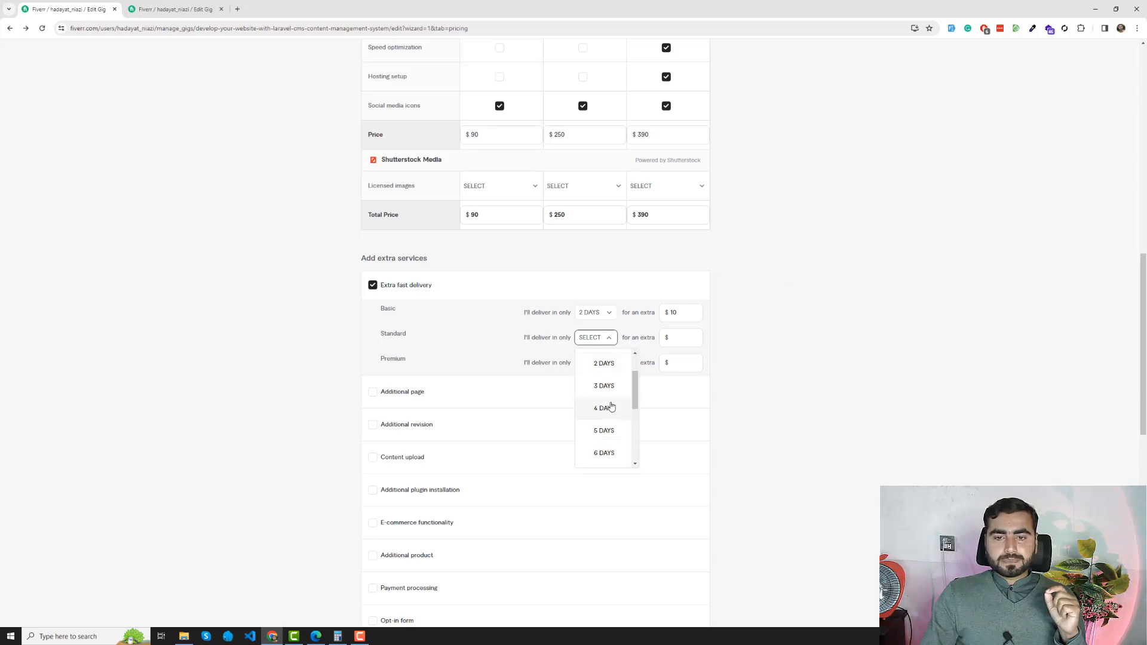
{"action": "scroll", "coordinate": [553, 239], "scroll_direction": "up", "scroll_amount": 4}
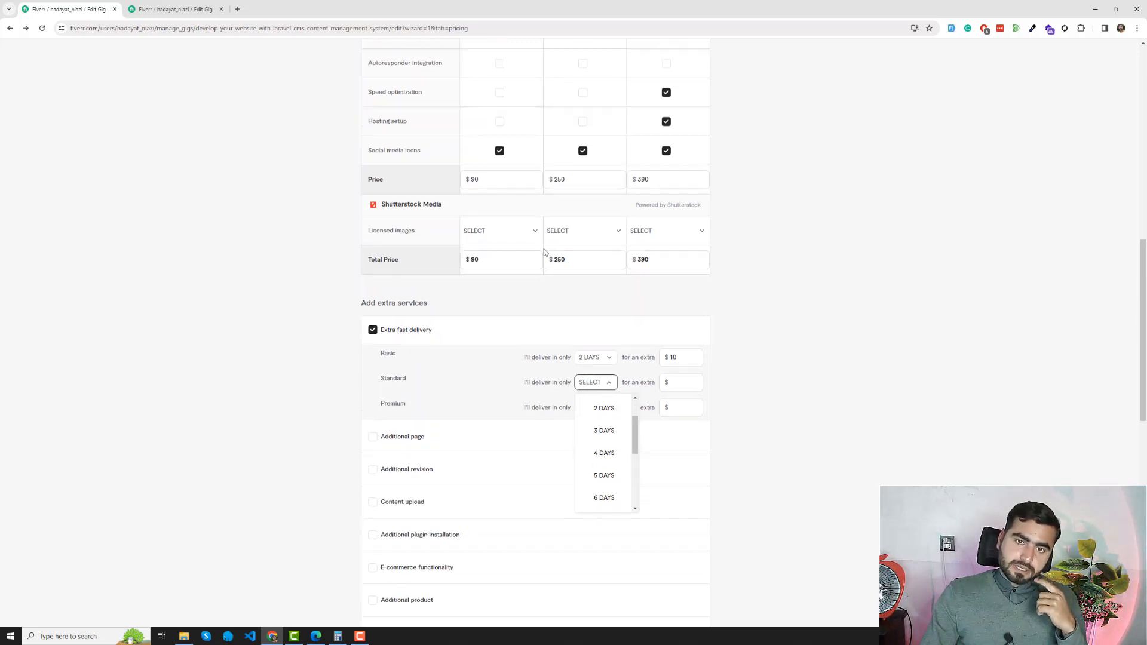
{"action": "scroll", "coordinate": [576, 158], "scroll_direction": "up", "scroll_amount": 3}
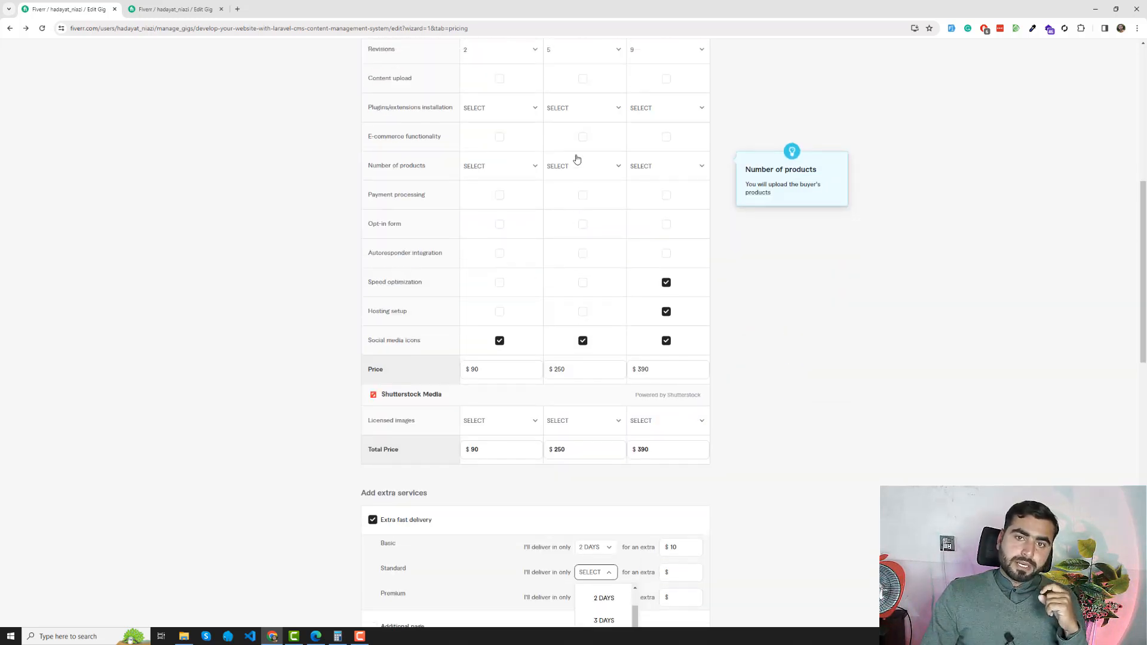
{"action": "scroll", "coordinate": [570, 239], "scroll_direction": "down", "scroll_amount": 5}
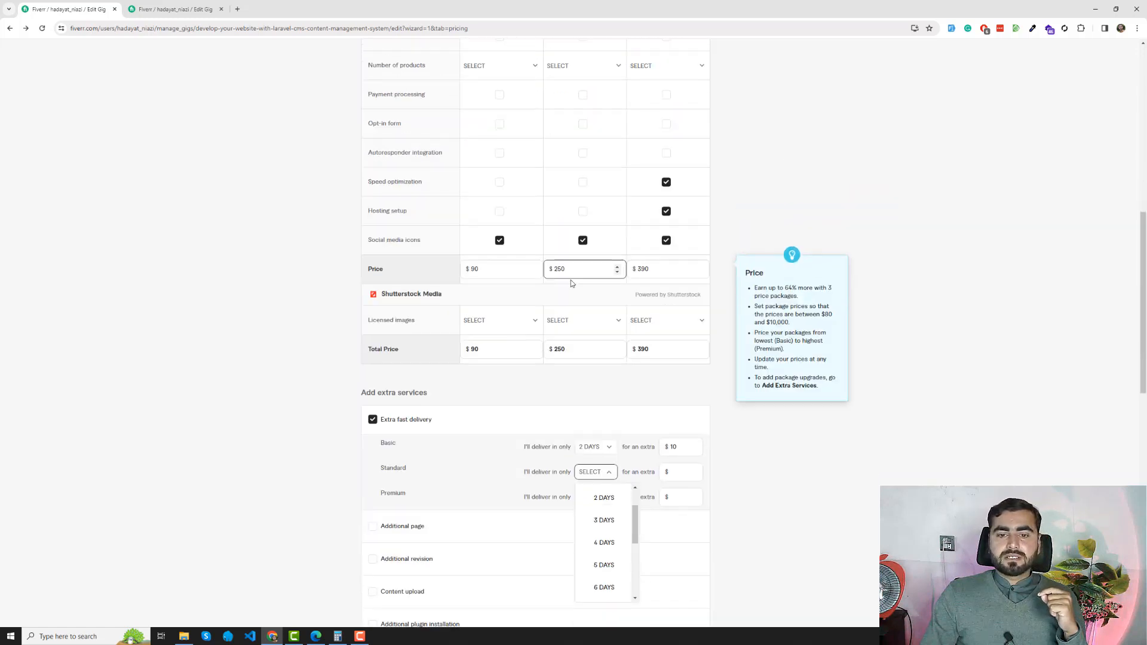
{"action": "scroll", "coordinate": [578, 307], "scroll_direction": "down", "scroll_amount": 1}
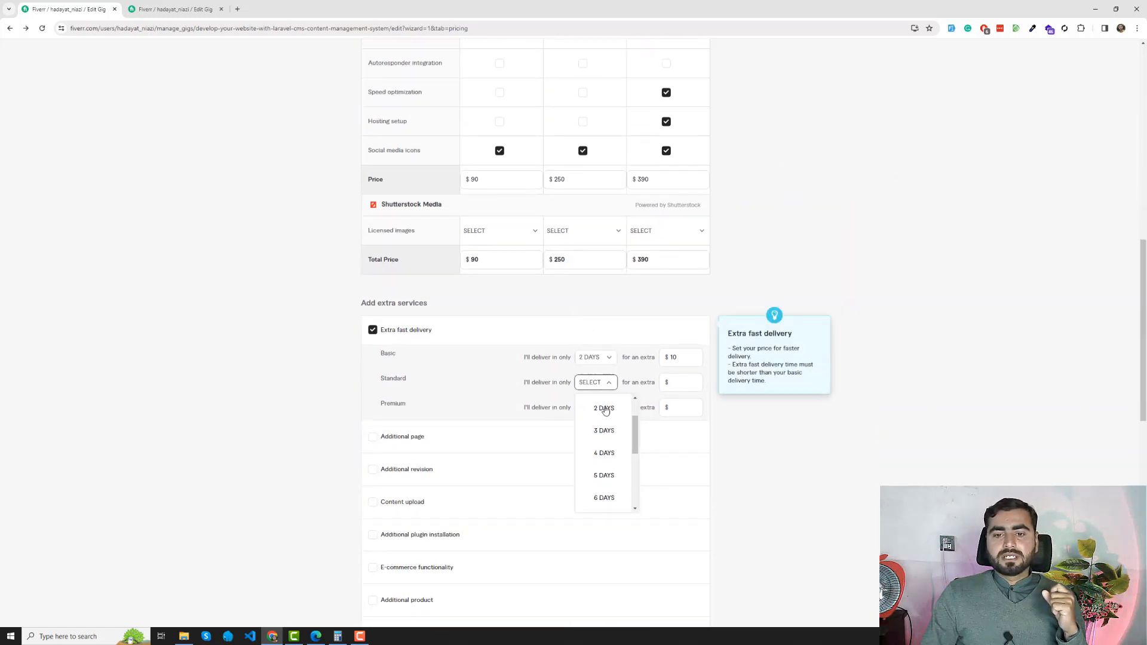
{"action": "left_click", "coordinate": [605, 498]}
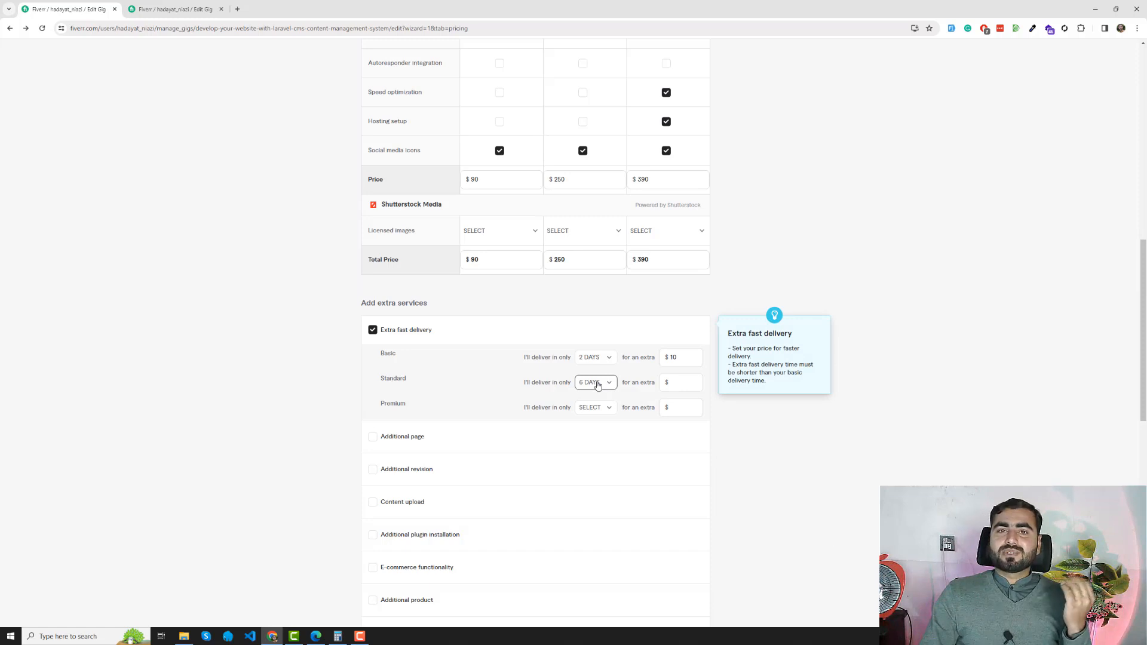
- Check the packages' regular delivery times and set the Standard package's extra fast delivery time to 4 days
{"action": "left_click", "coordinate": [597, 384]}
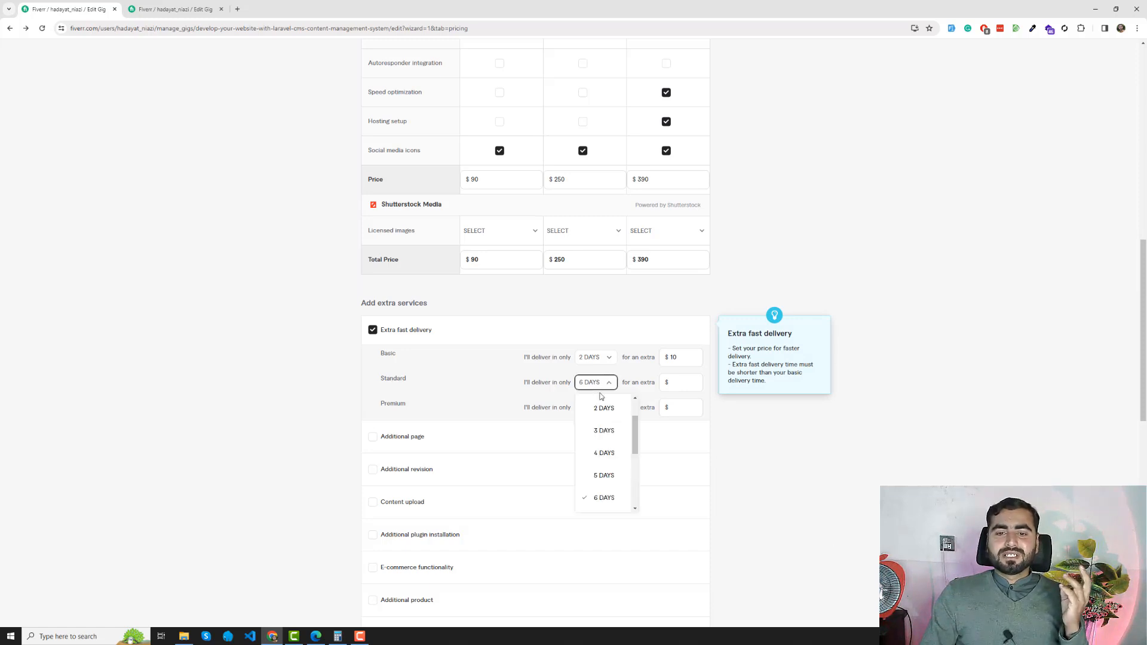
{"action": "scroll", "coordinate": [573, 358], "scroll_direction": "up", "scroll_amount": 5}
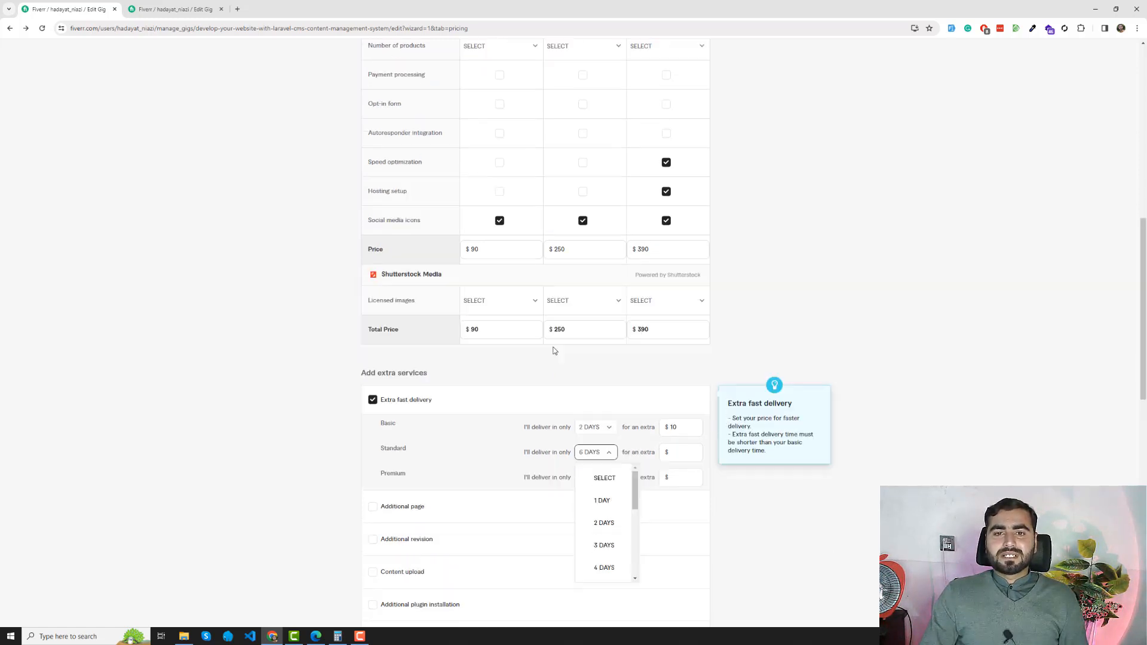
{"action": "scroll", "coordinate": [585, 191], "scroll_direction": "up", "scroll_amount": 2}
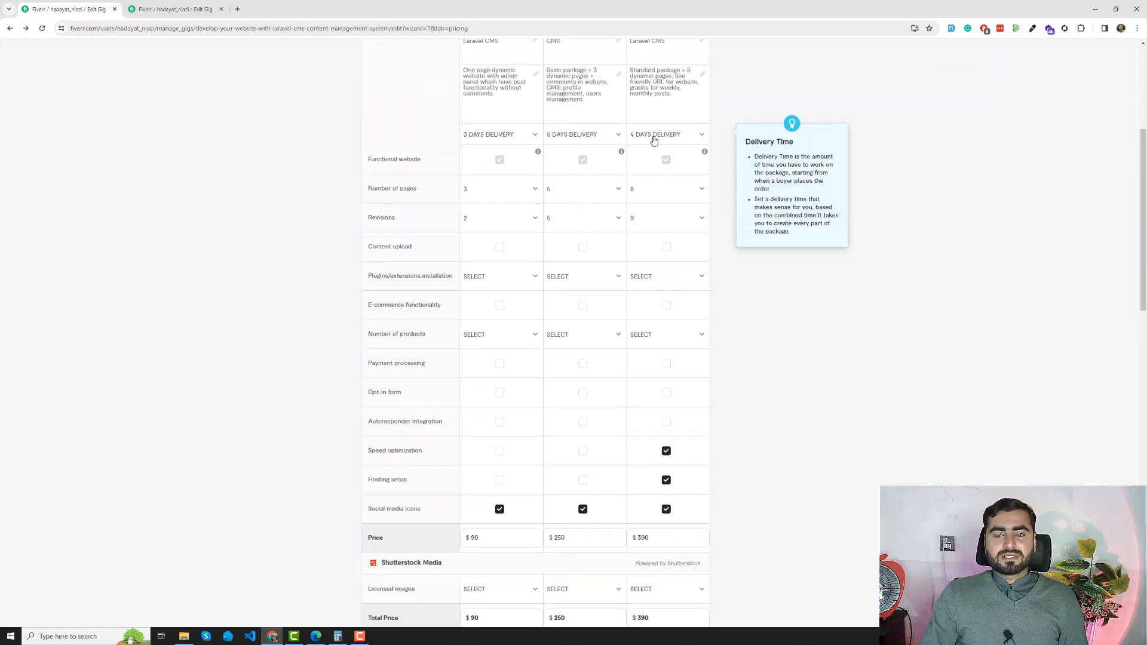
{"action": "scroll", "coordinate": [532, 296], "scroll_direction": "down", "scroll_amount": 5}
{"action": "scroll", "coordinate": [533, 306], "scroll_direction": "down", "scroll_amount": 3}
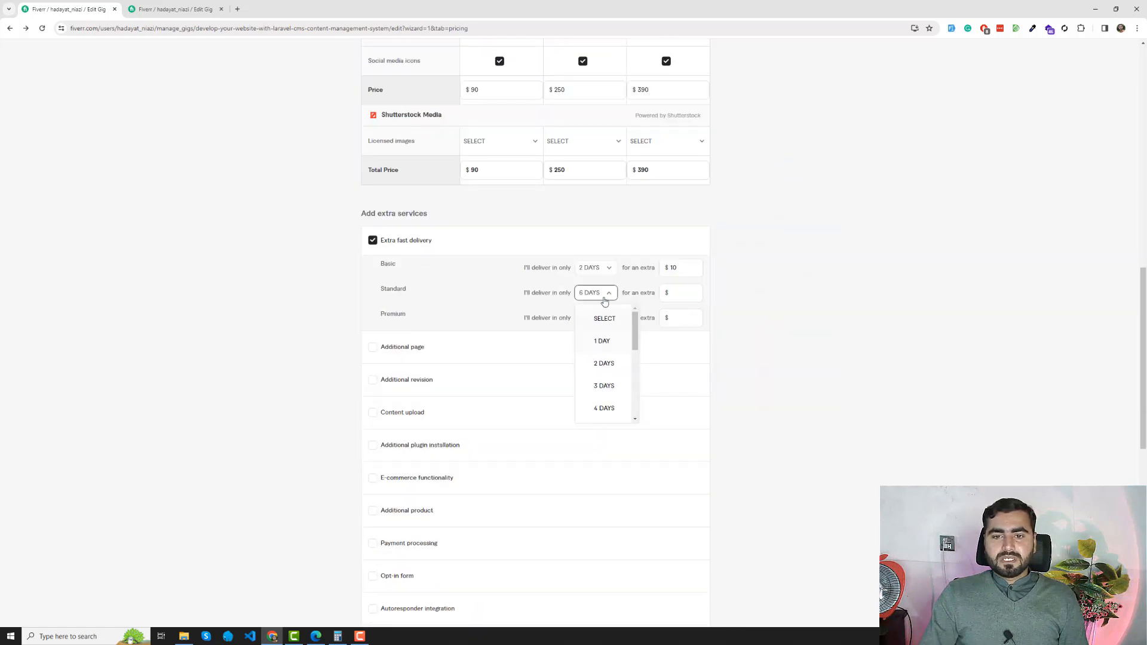
{"action": "left_click", "coordinate": [604, 408]}
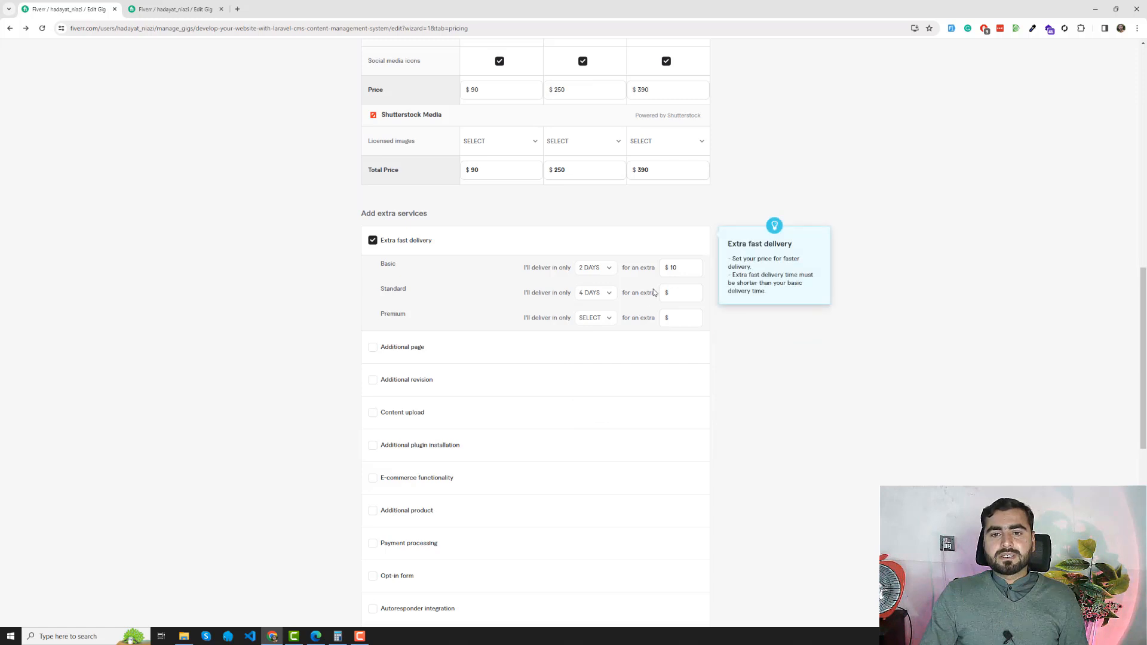
- Set the Standard package's extra fast delivery price to $25 and compare it with that package's total price
{"action": "left_click", "coordinate": [691, 293]}
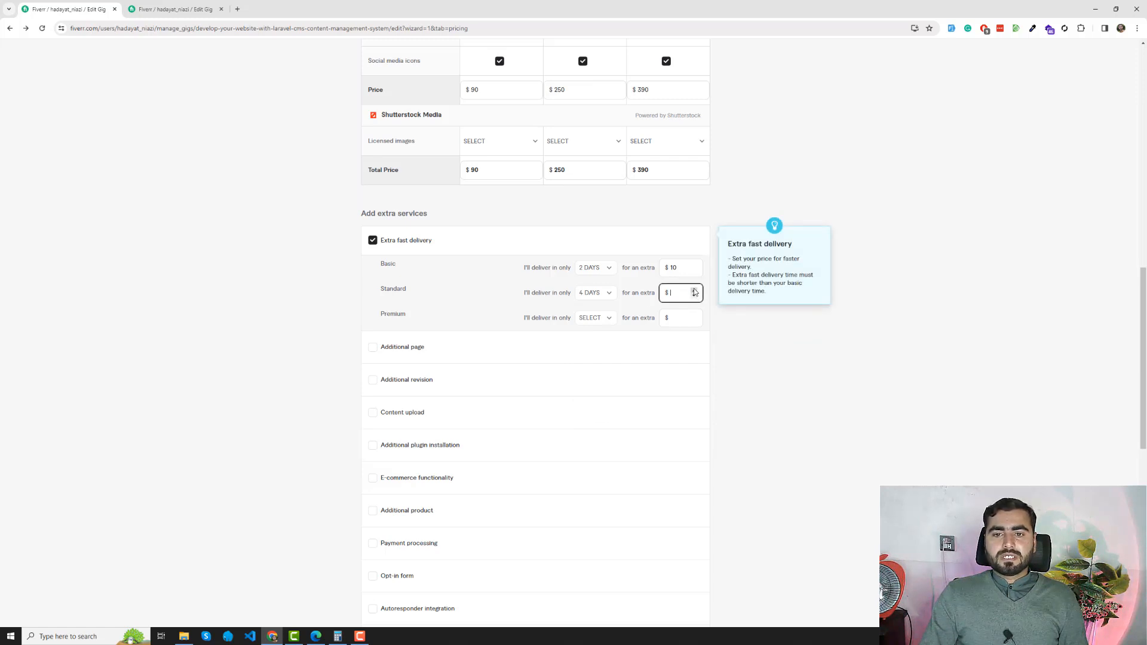
{"action": "left_click", "coordinate": [694, 290]}
{"action": "left_click", "coordinate": [694, 291]}
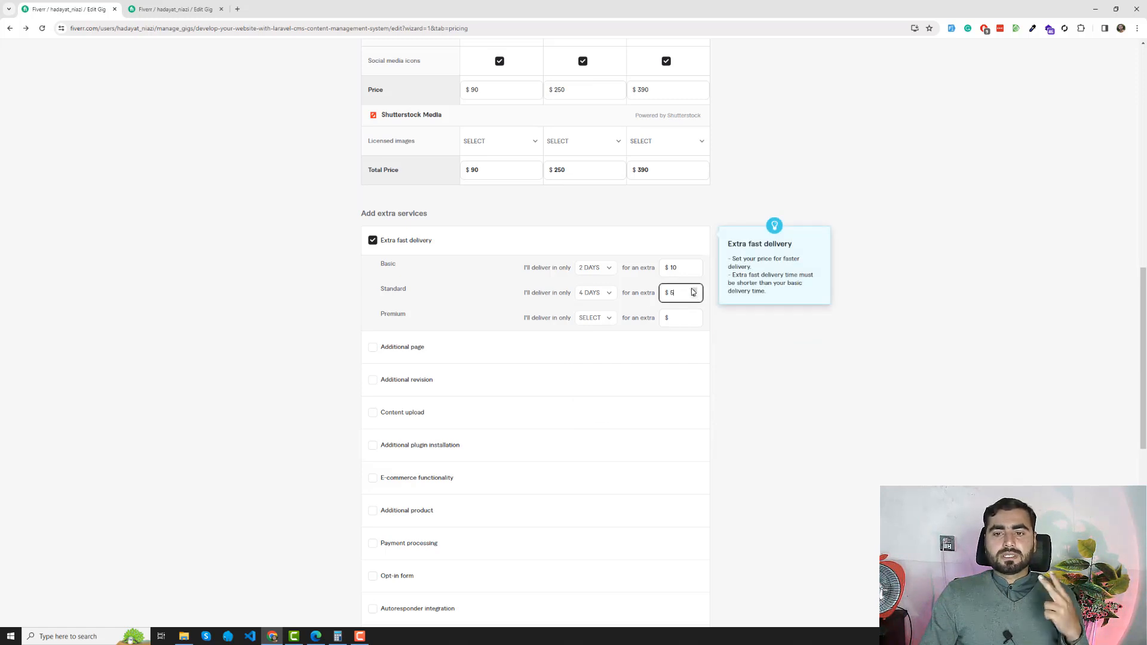
{"action": "left_click", "coordinate": [694, 291]}
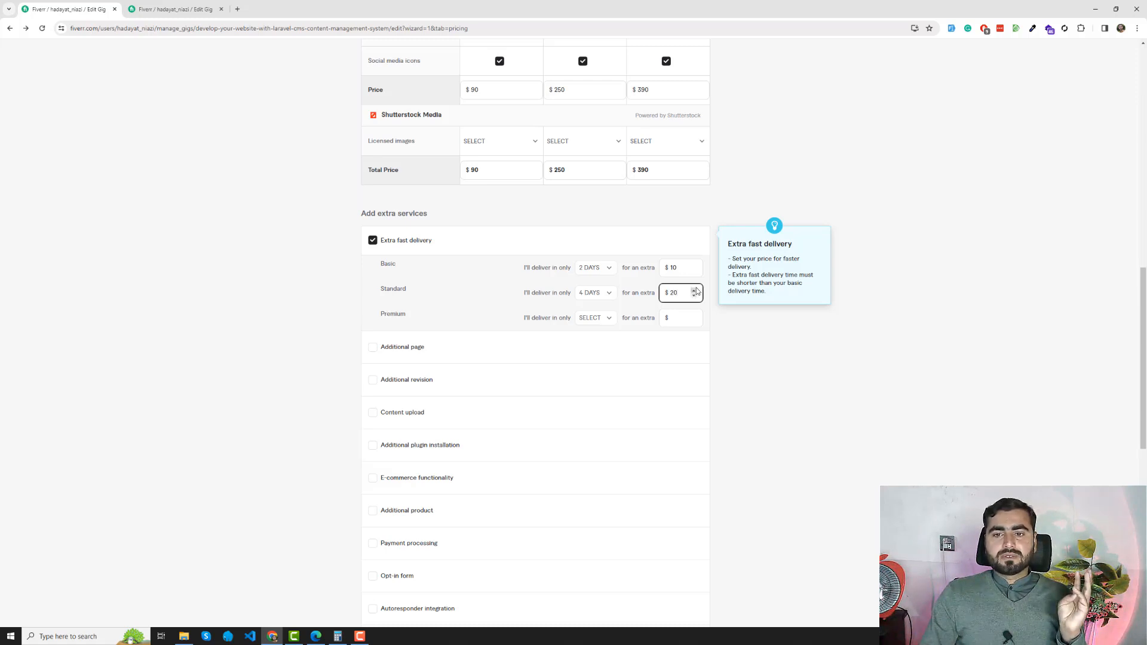
{"action": "left_click", "coordinate": [693, 290]}
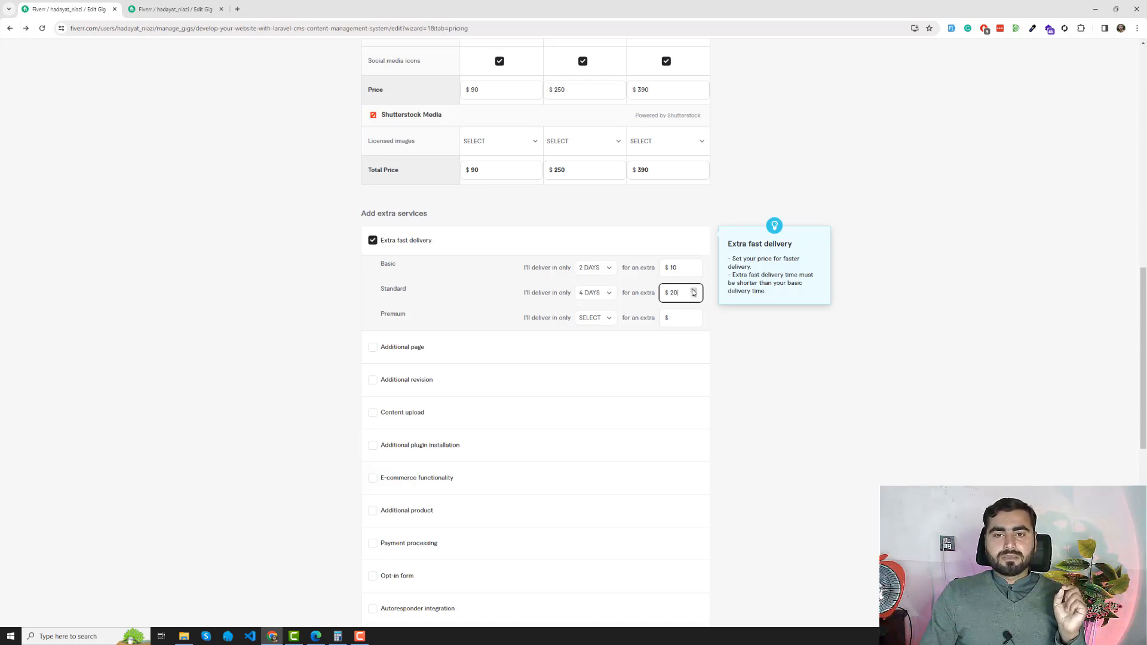
{"action": "left_click", "coordinate": [575, 176]}
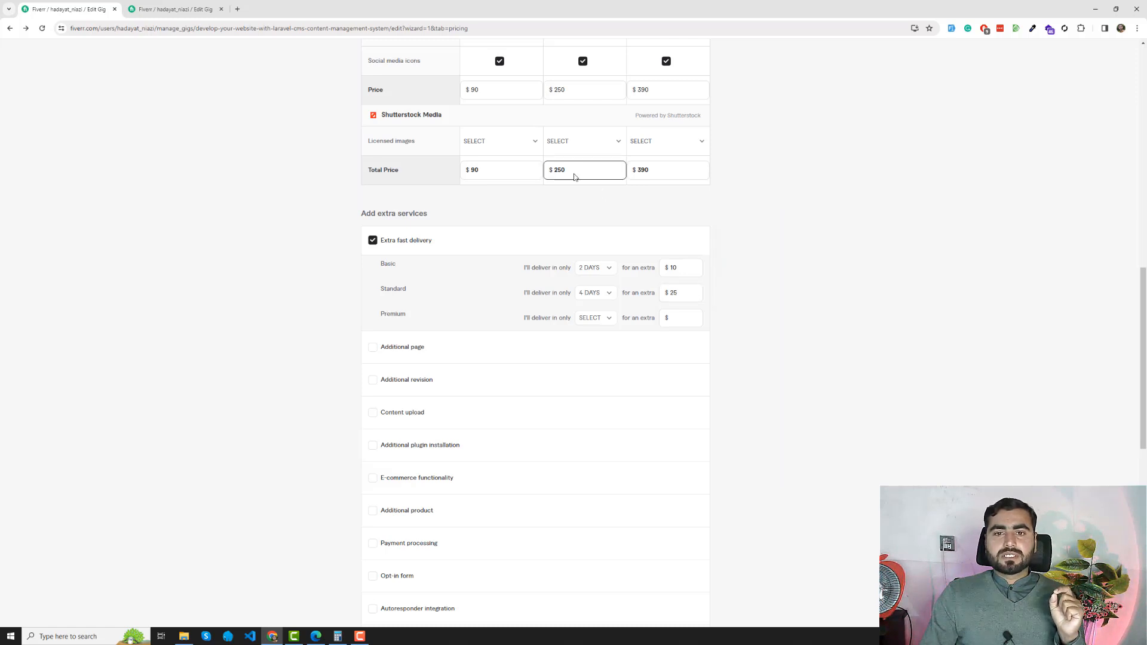
- Check the Premium package's regular delivery time and set its extra fast delivery time to 2 days
{"action": "left_click", "coordinate": [604, 323]}
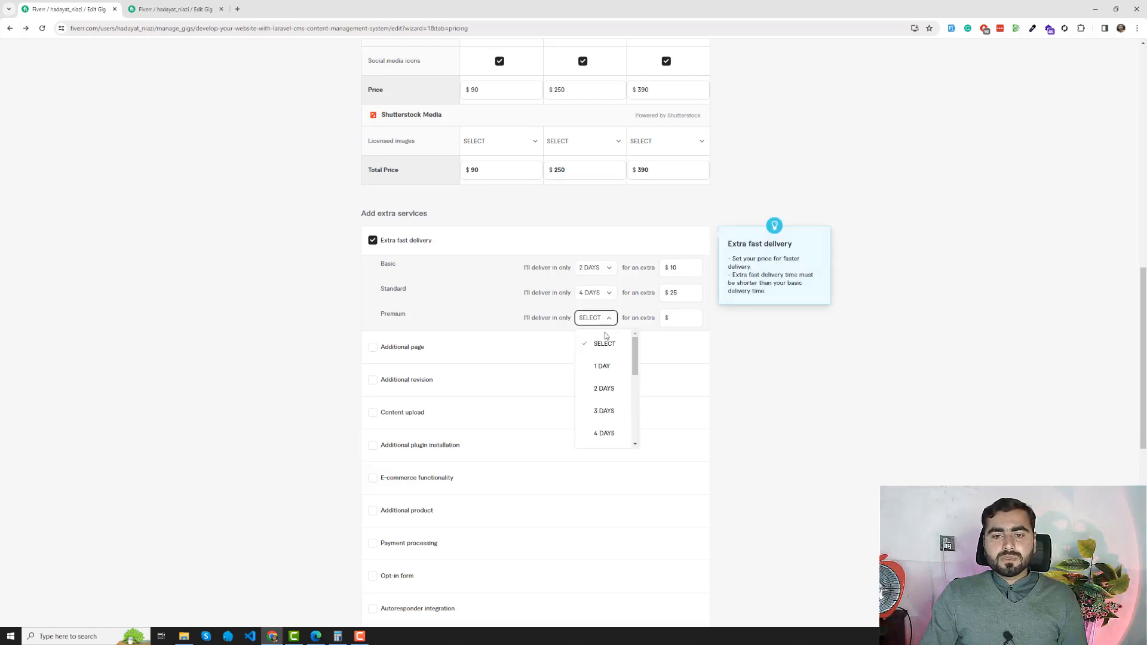
{"action": "scroll", "coordinate": [615, 245], "scroll_direction": "up", "scroll_amount": 5}
{"action": "scroll", "coordinate": [617, 242], "scroll_direction": "up", "scroll_amount": 2}
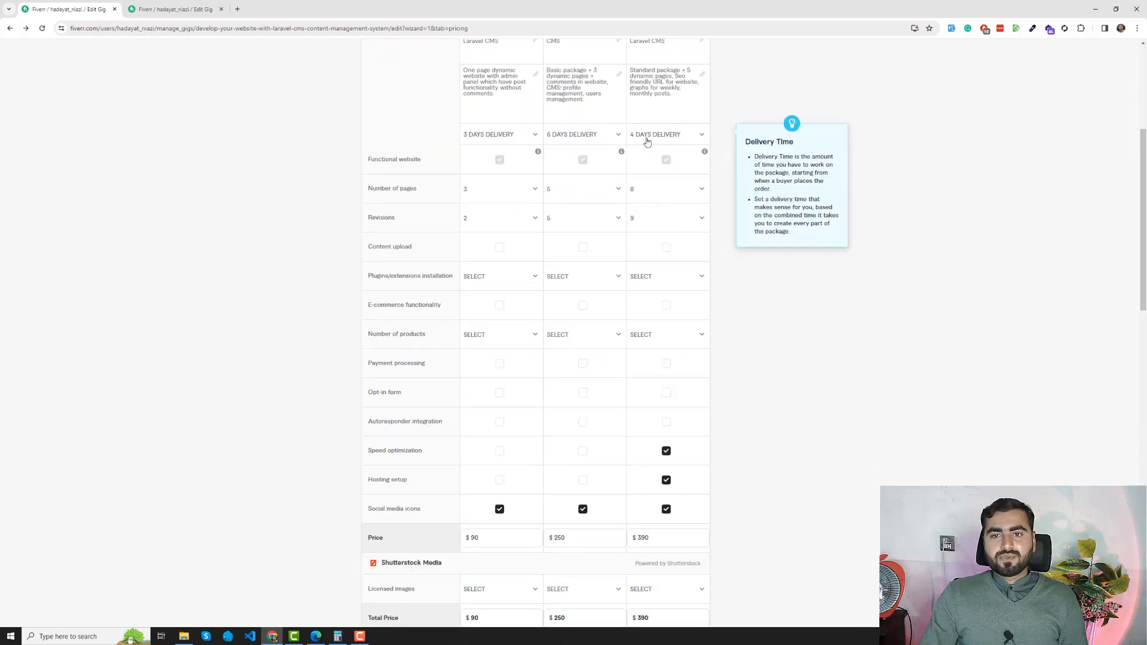
{"action": "scroll", "coordinate": [645, 141], "scroll_direction": "down", "scroll_amount": 6}
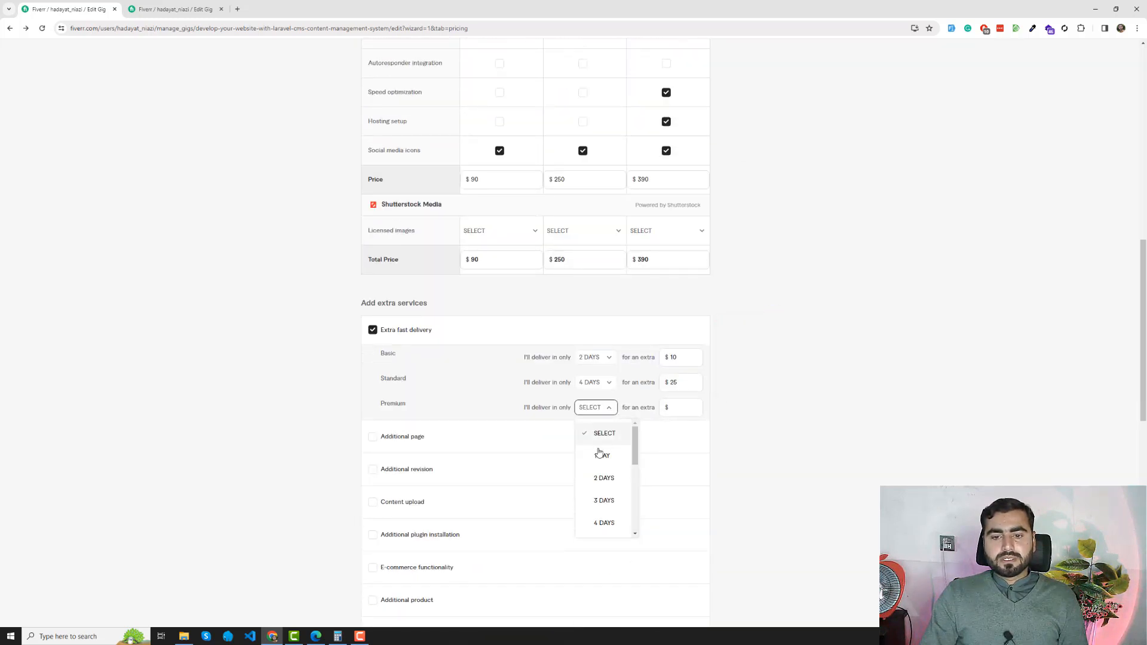
{"action": "left_click", "coordinate": [604, 477]}
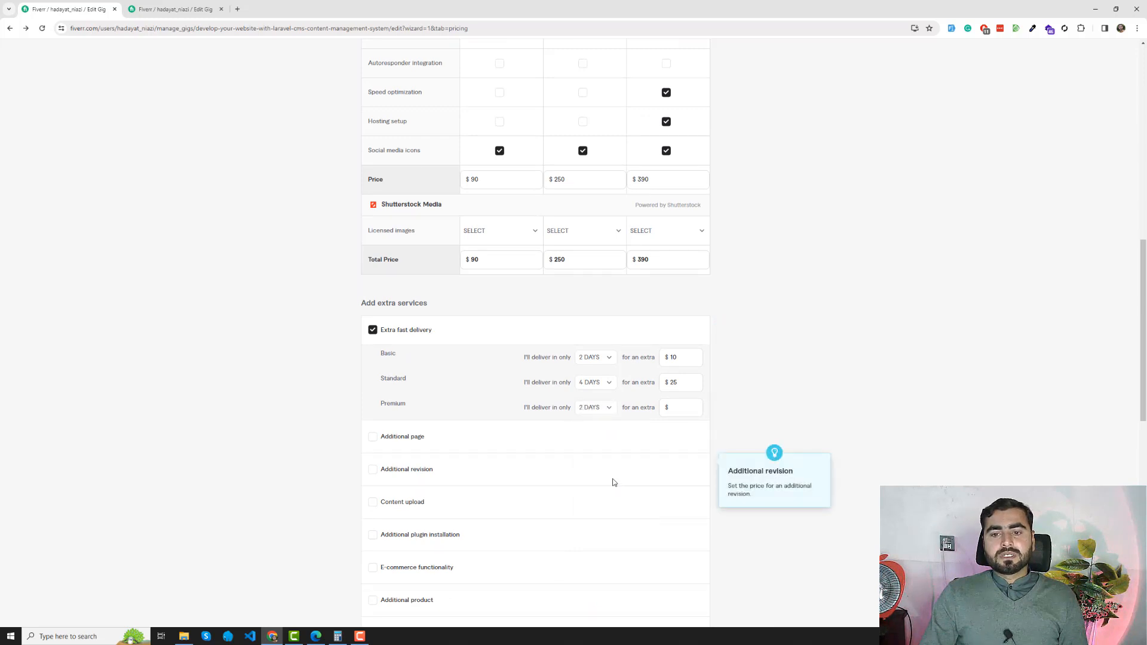
- Try a $15 extra fast delivery price for the Premium package and compare it with the package's description and total price
{"action": "left_click", "coordinate": [681, 406]}
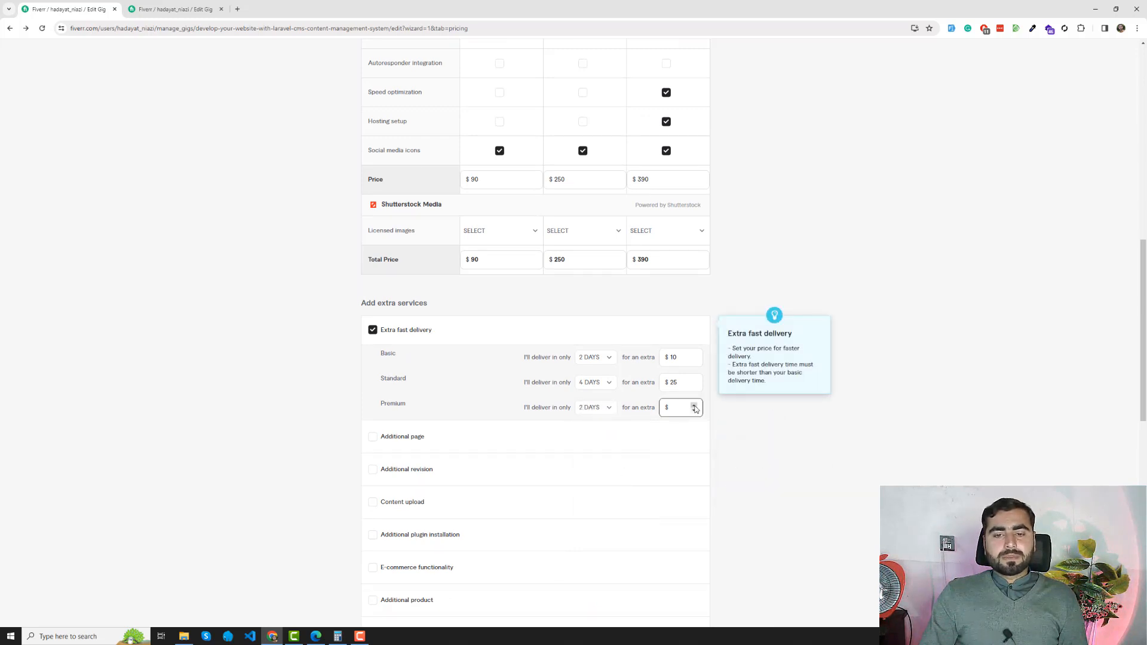
{"action": "type", "text": "15"}
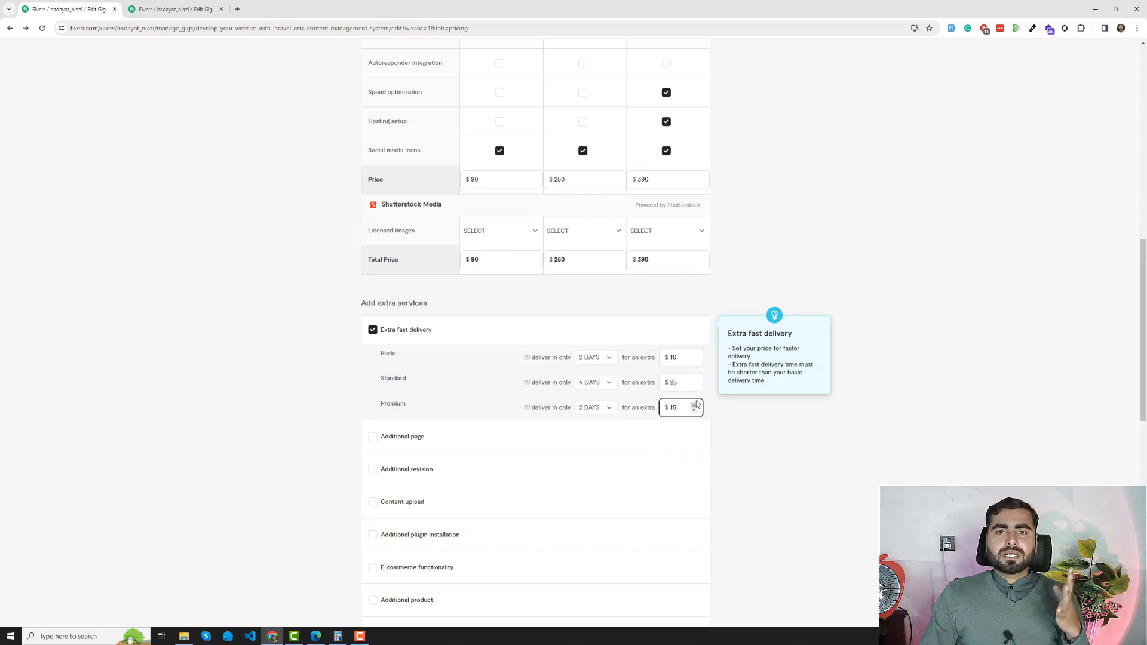
{"action": "scroll", "coordinate": [665, 271], "scroll_direction": "up", "scroll_amount": 8}
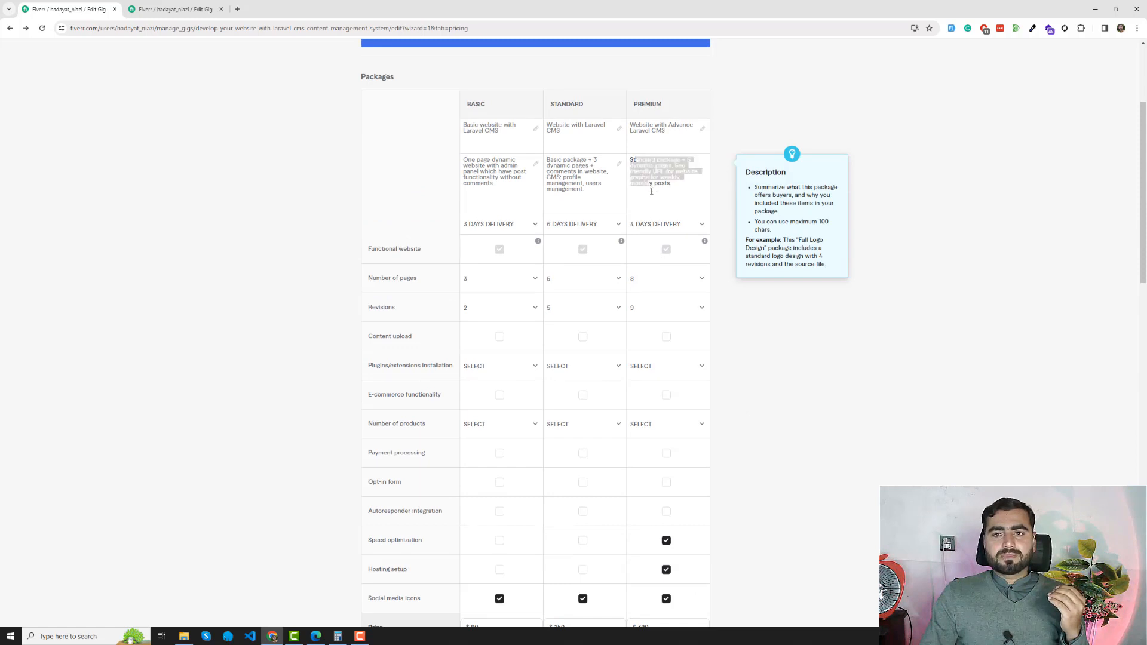
{"action": "scroll", "coordinate": [734, 346], "scroll_direction": "down", "scroll_amount": 4}
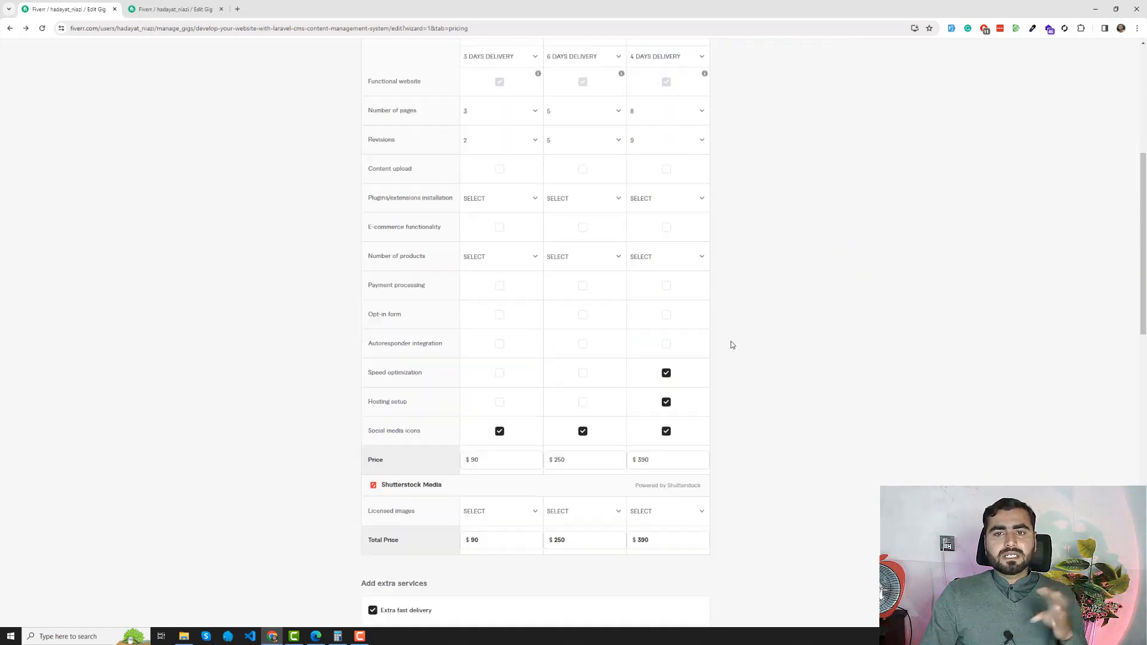
{"action": "scroll", "coordinate": [730, 341], "scroll_direction": "down", "scroll_amount": 1}
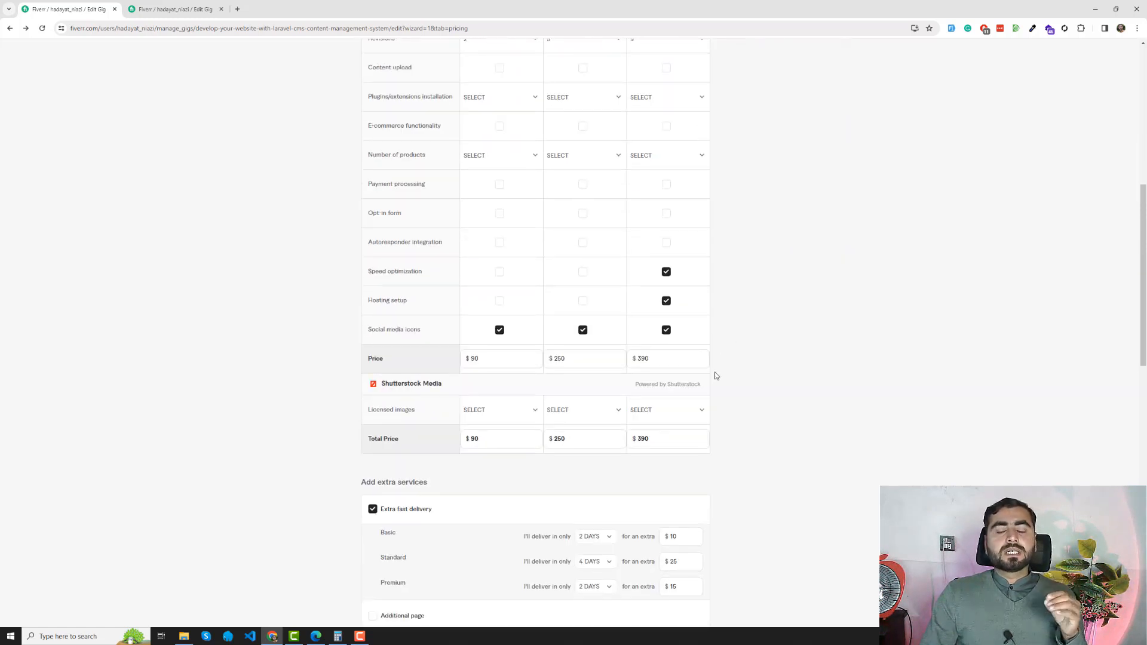
{"action": "mouse_move", "coordinate": [675, 407]}
{"action": "scroll", "coordinate": [676, 407], "scroll_direction": "down", "scroll_amount": 3}
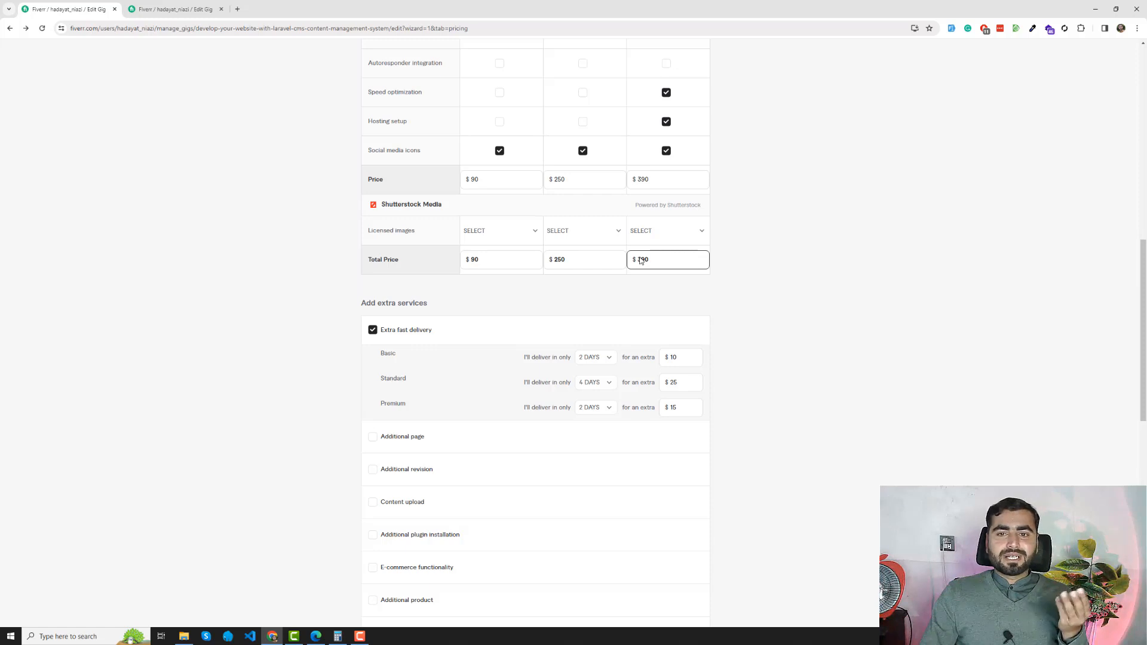
- Raise the Premium package's extra fast delivery price to $50 and compare it with that package's total price
{"action": "left_click", "coordinate": [694, 404]}
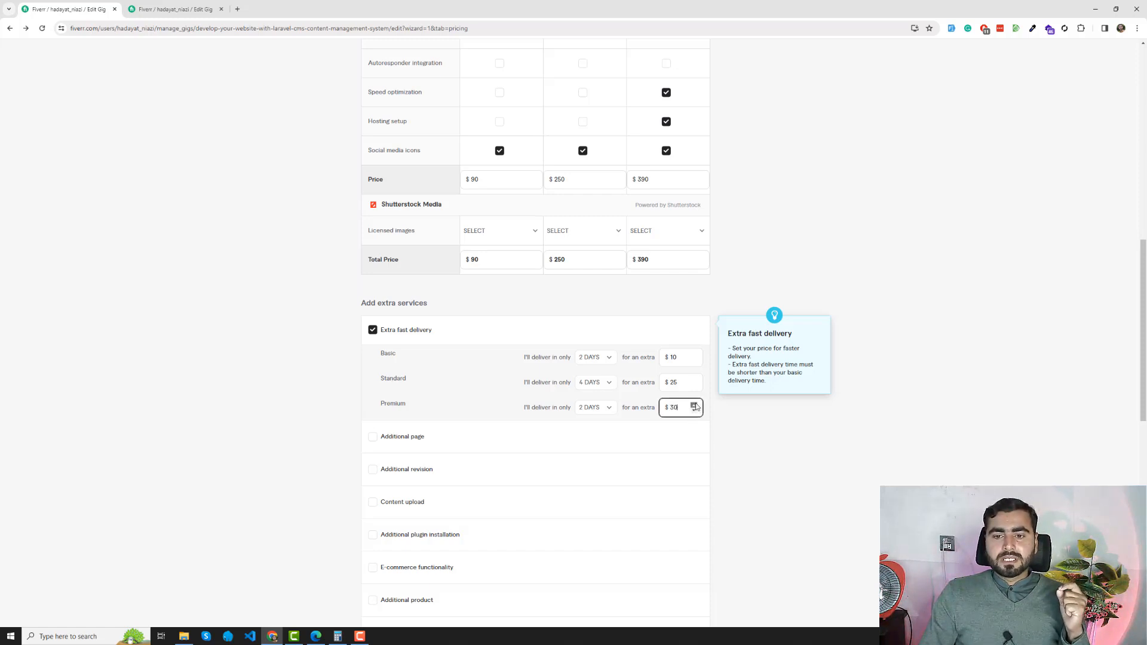
{"action": "left_click", "coordinate": [694, 405]}
{"action": "left_click", "coordinate": [694, 404]}
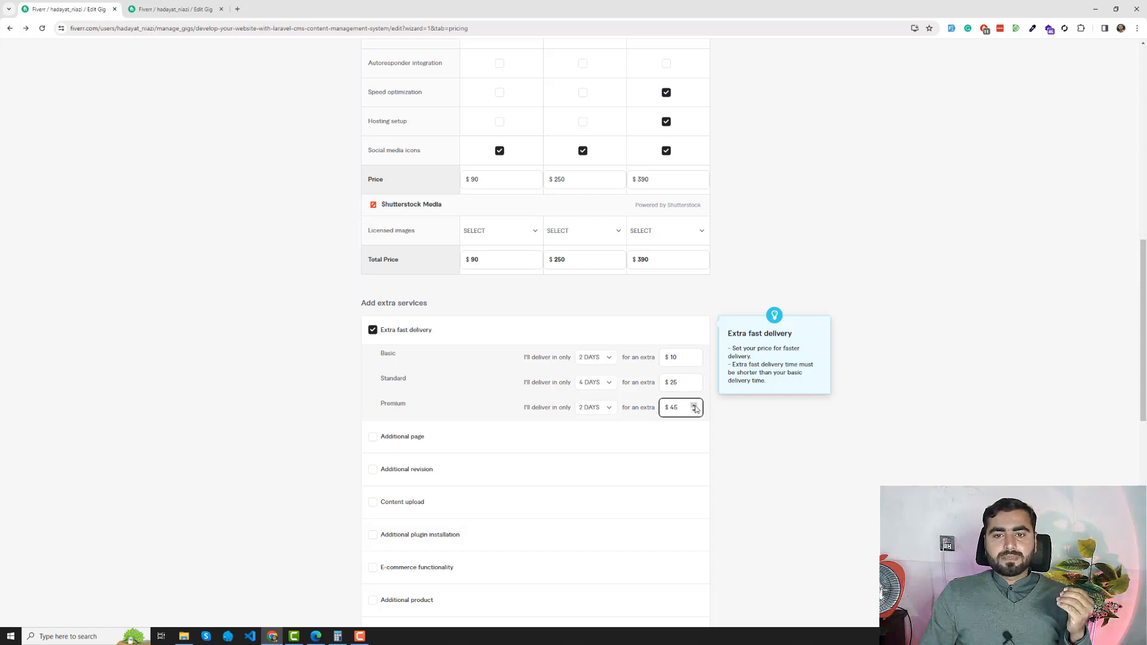
{"action": "left_click", "coordinate": [694, 404]}
{"action": "left_click", "coordinate": [661, 289]}
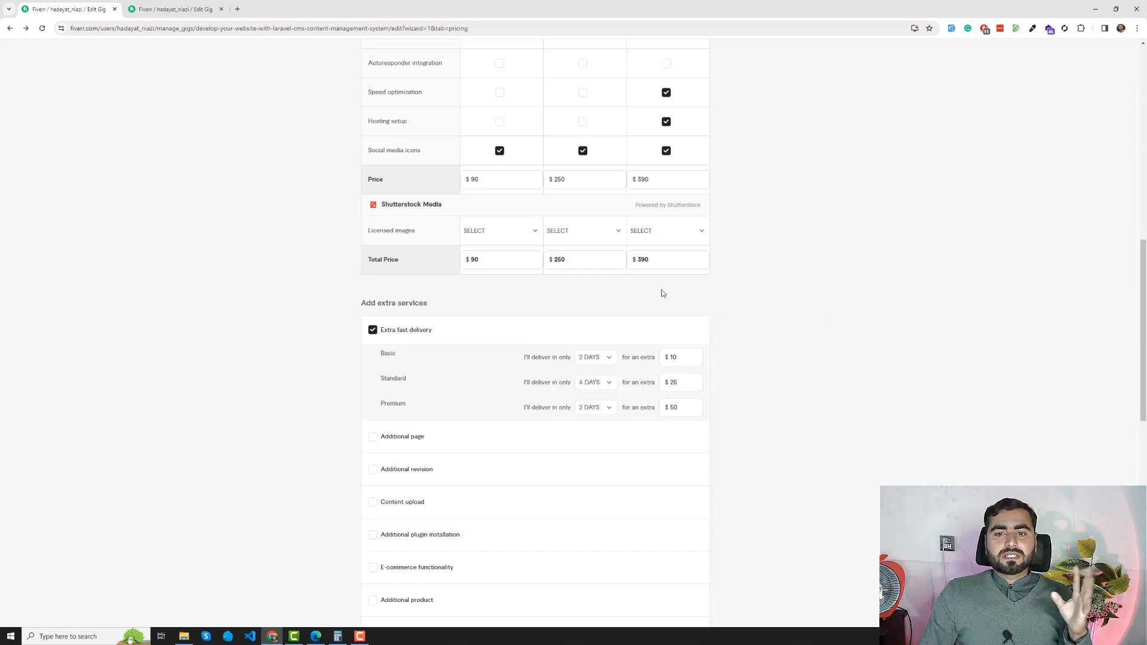
{"action": "left_click", "coordinate": [635, 260]}
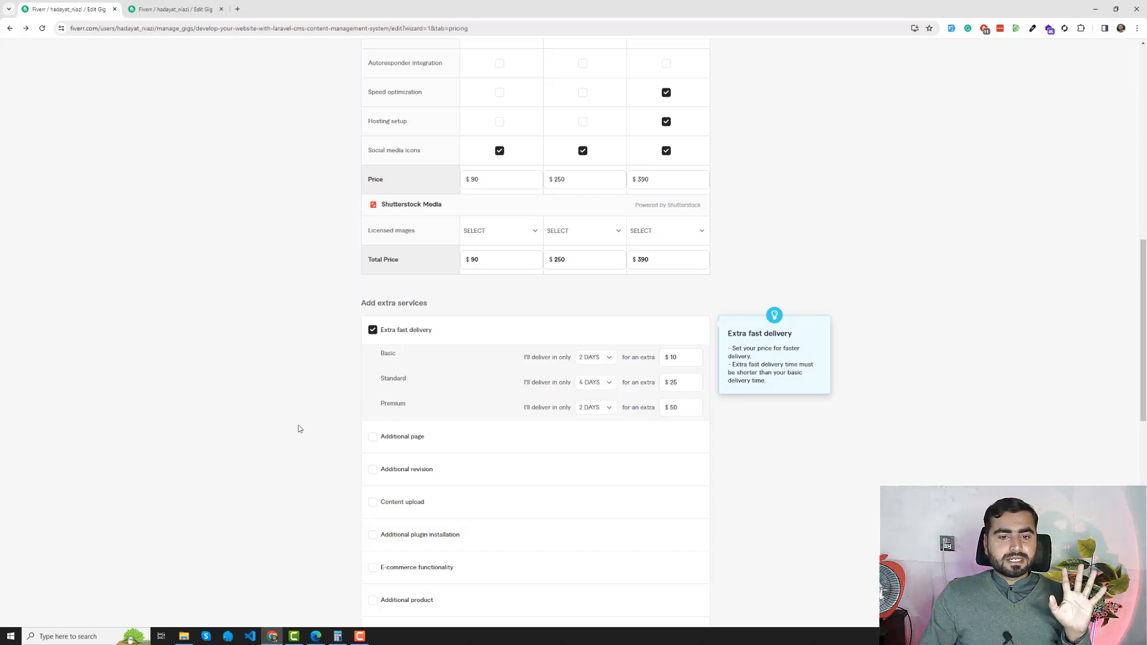
- Try enabling the Additional page extra service and turn it off again
{"action": "scroll", "coordinate": [275, 391], "scroll_direction": "down", "scroll_amount": 1}
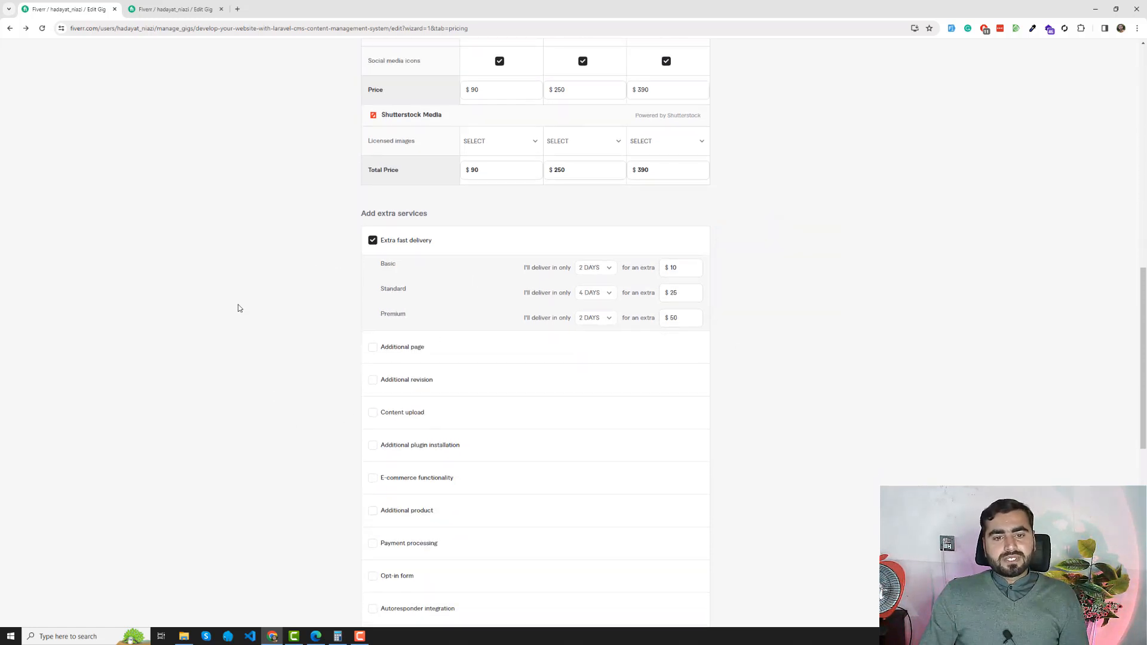
{"action": "scroll", "coordinate": [251, 302], "scroll_direction": "down", "scroll_amount": 1}
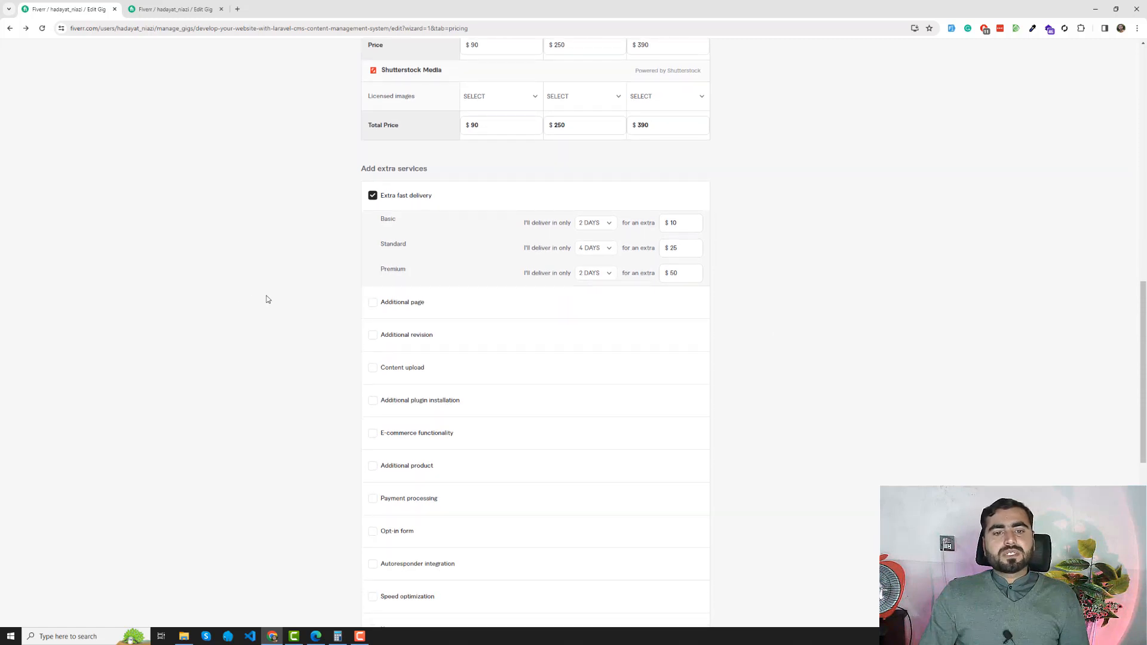
{"action": "left_click", "coordinate": [373, 303]}
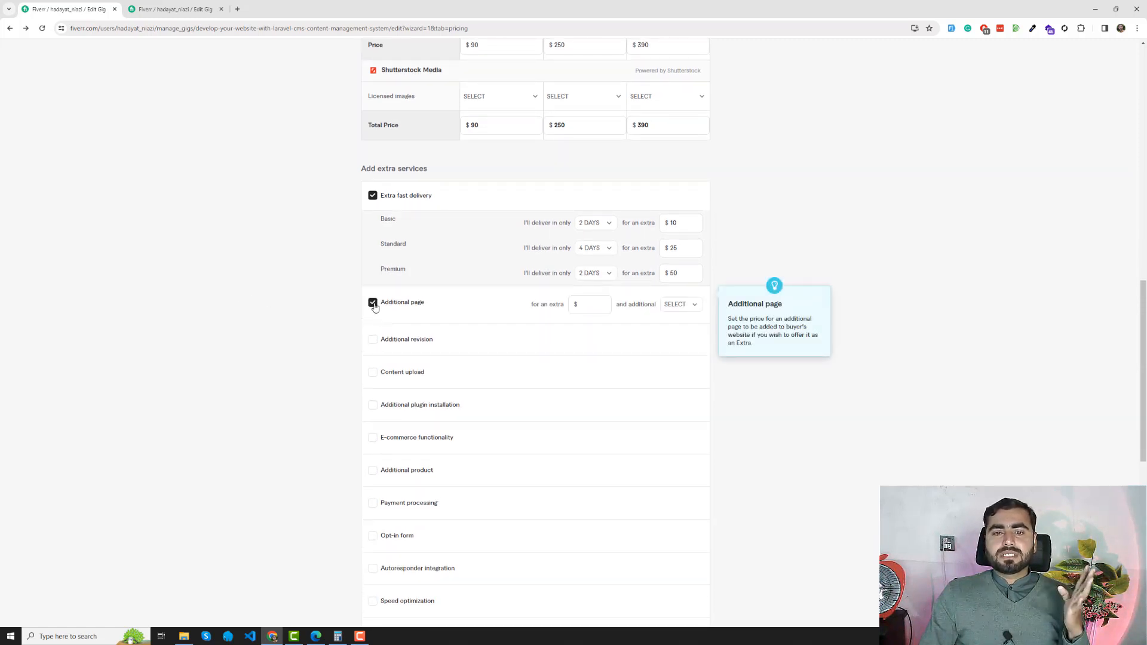
{"action": "left_click", "coordinate": [373, 303]}
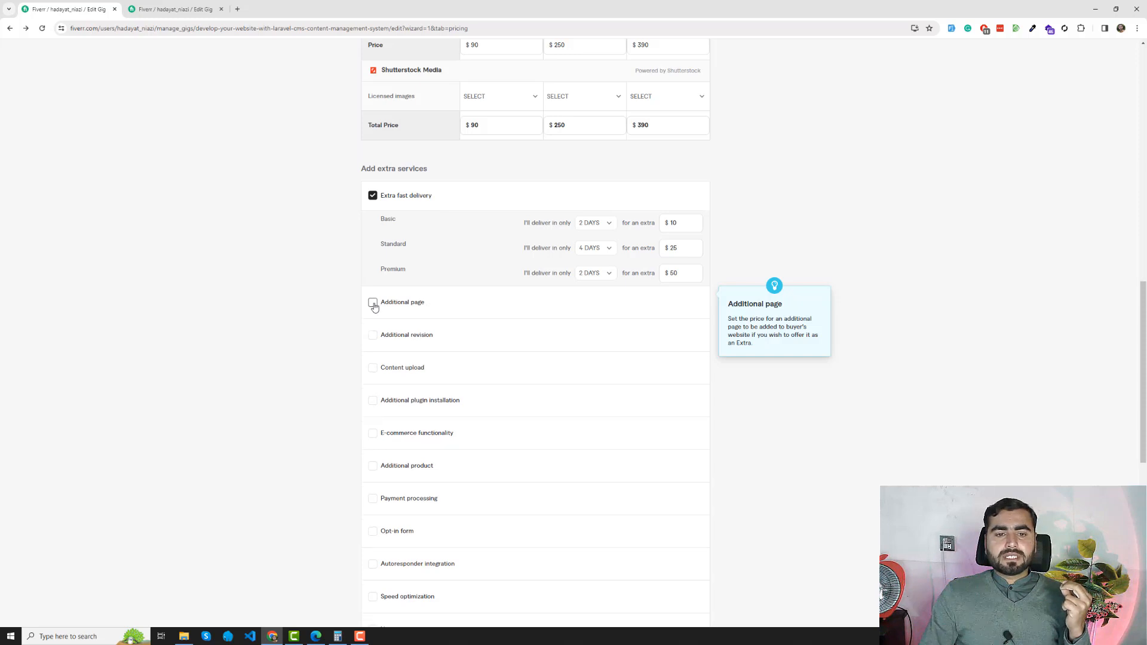
- Enable the Content upload extra service and set its extra price to $40
{"action": "scroll", "coordinate": [325, 304], "scroll_direction": "down", "scroll_amount": 1}
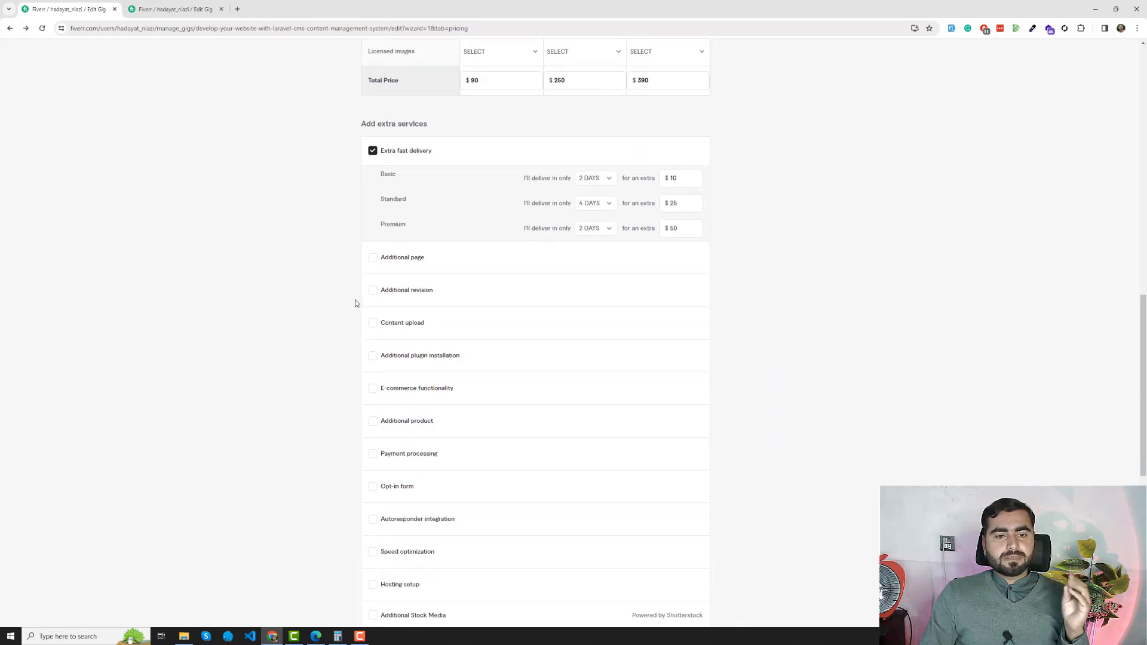
{"action": "left_click", "coordinate": [372, 324]}
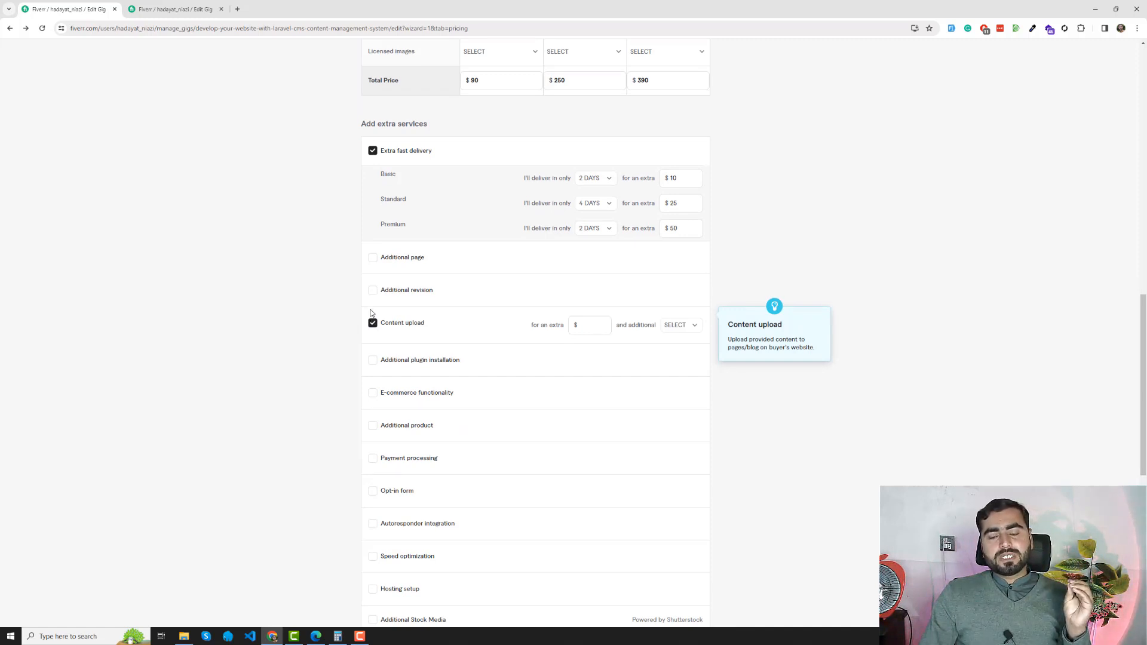
{"action": "left_click", "coordinate": [593, 325]}
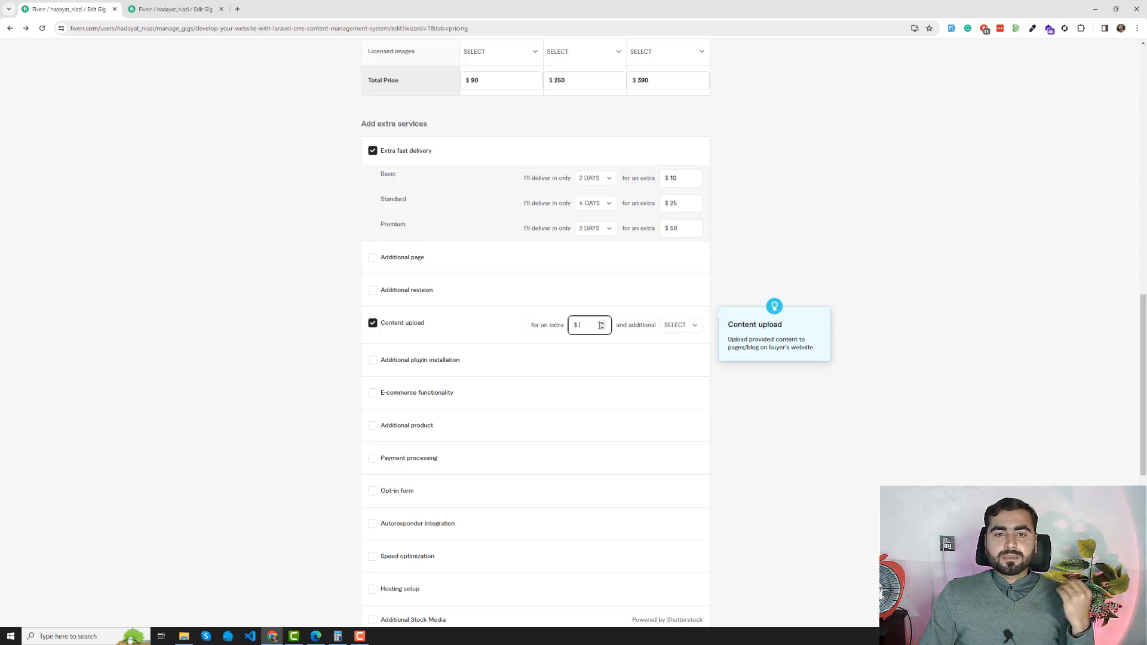
{"action": "type", "text": "20"}
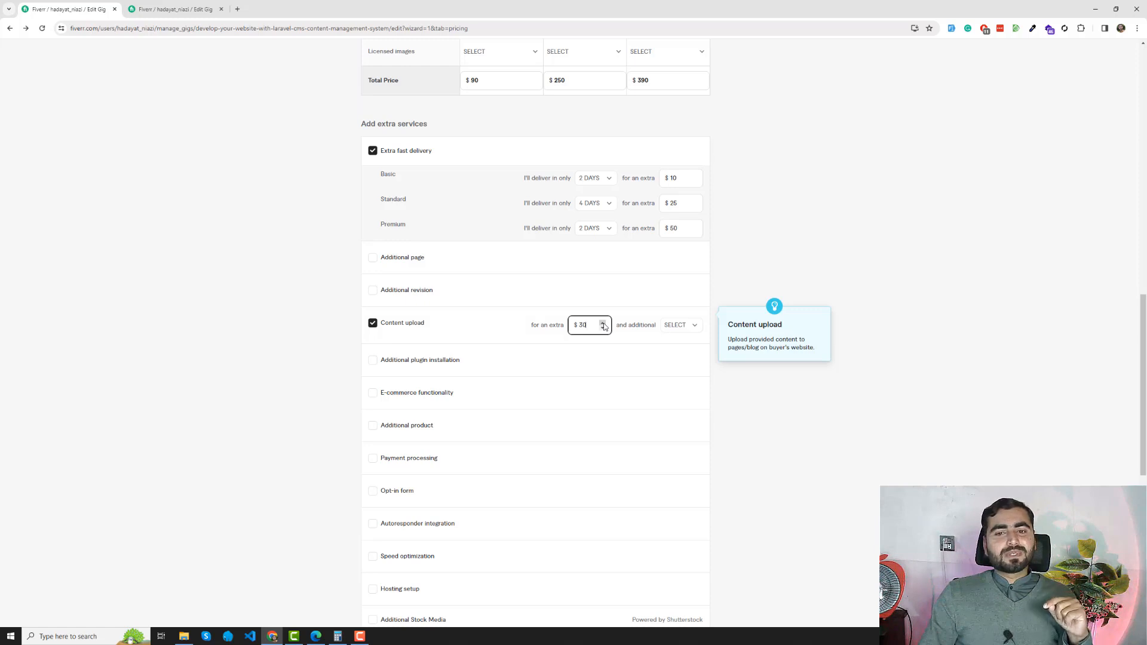
{"action": "left_click", "coordinate": [604, 324]}
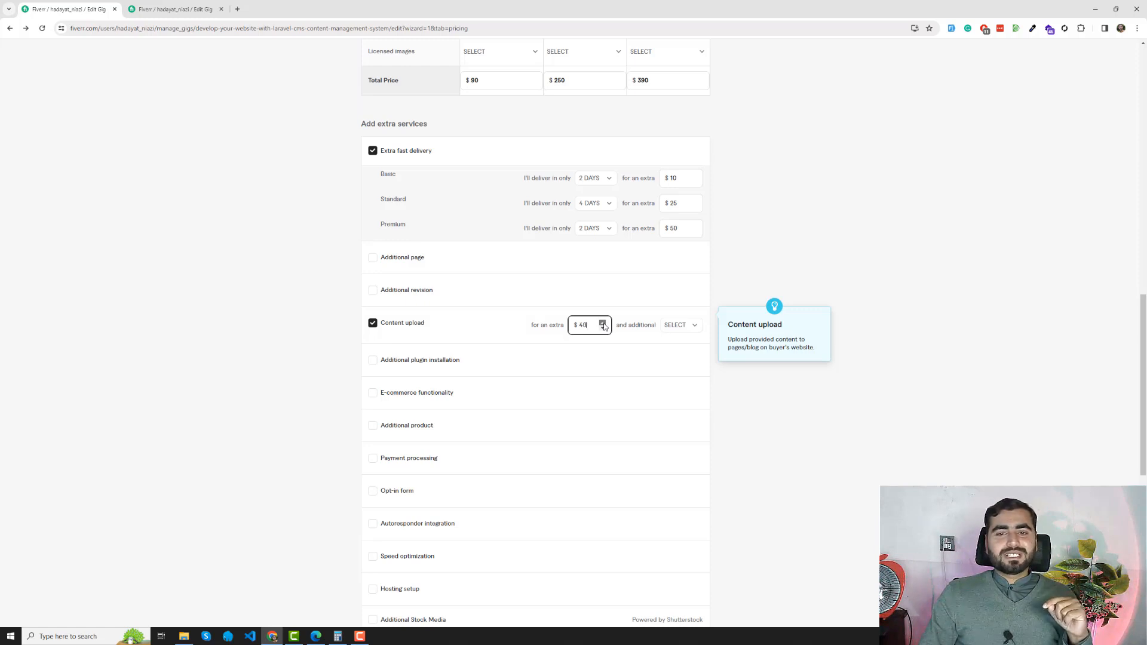
- Set the additional delivery time of the Content upload extra service to 2 days
{"action": "left_click", "coordinate": [677, 331]}
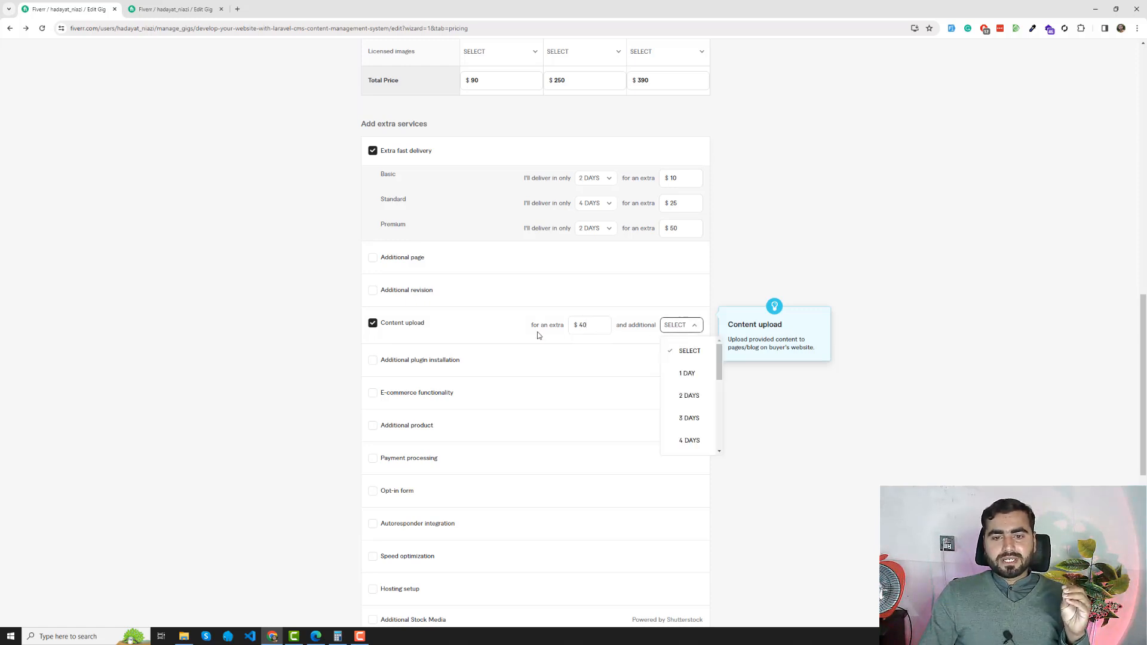
{"action": "left_click_drag", "start_coordinate": [538, 330], "coordinate": [558, 328]}
{"action": "left_click", "coordinate": [681, 326]}
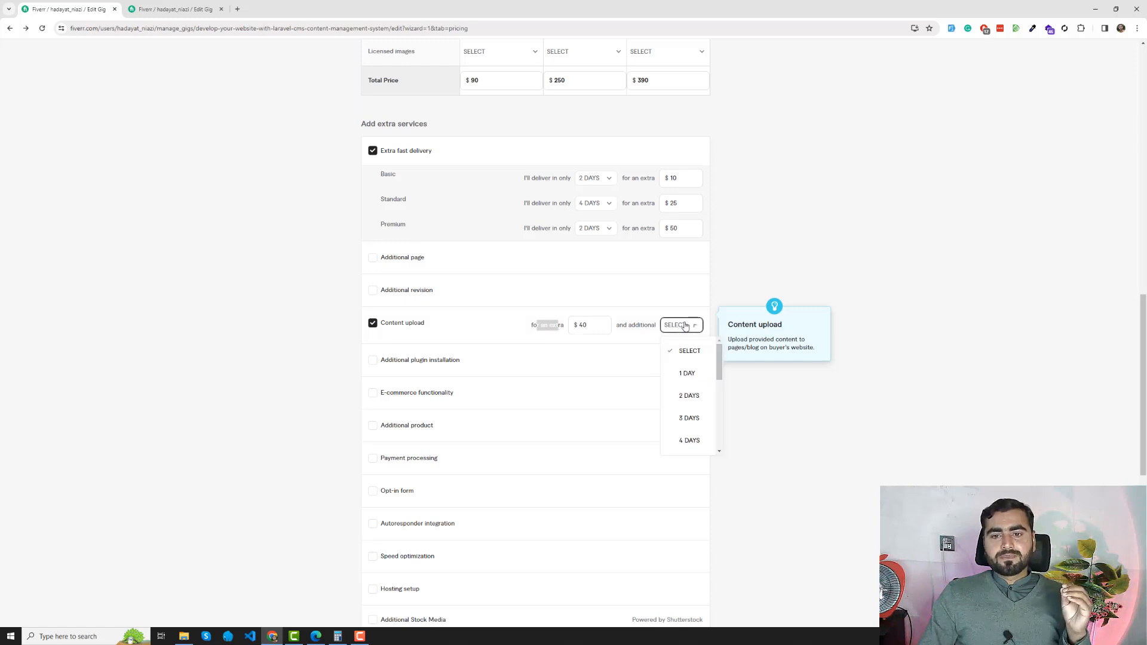
{"action": "left_click_drag", "start_coordinate": [623, 326], "coordinate": [644, 326]}
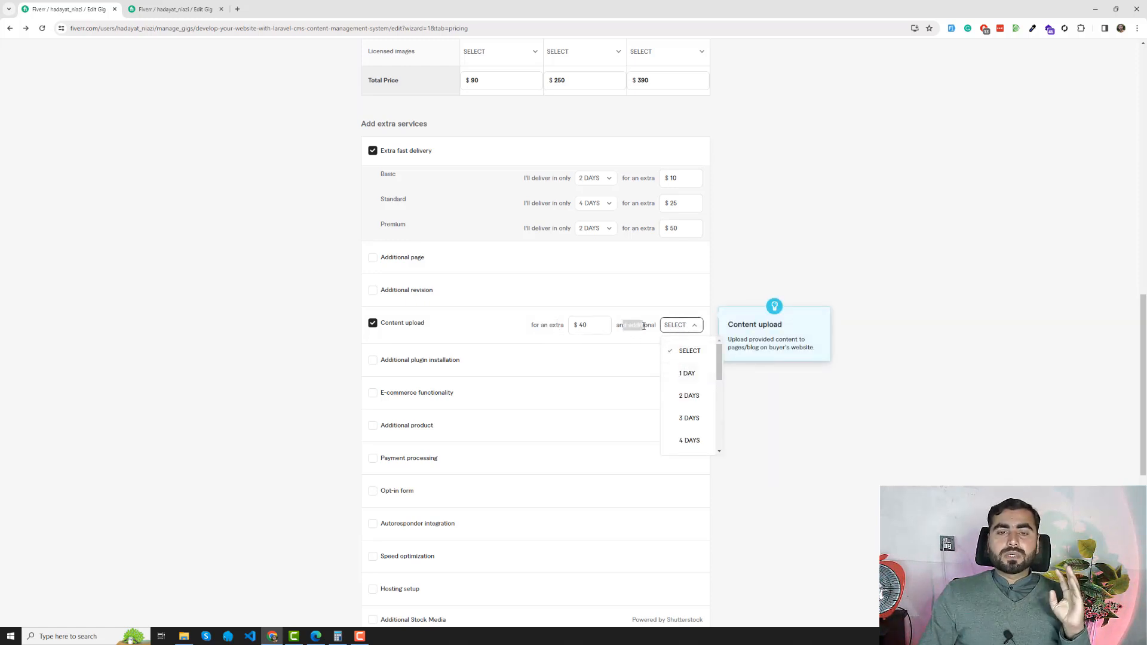
{"action": "scroll", "coordinate": [615, 187], "scroll_direction": "up", "scroll_amount": 3}
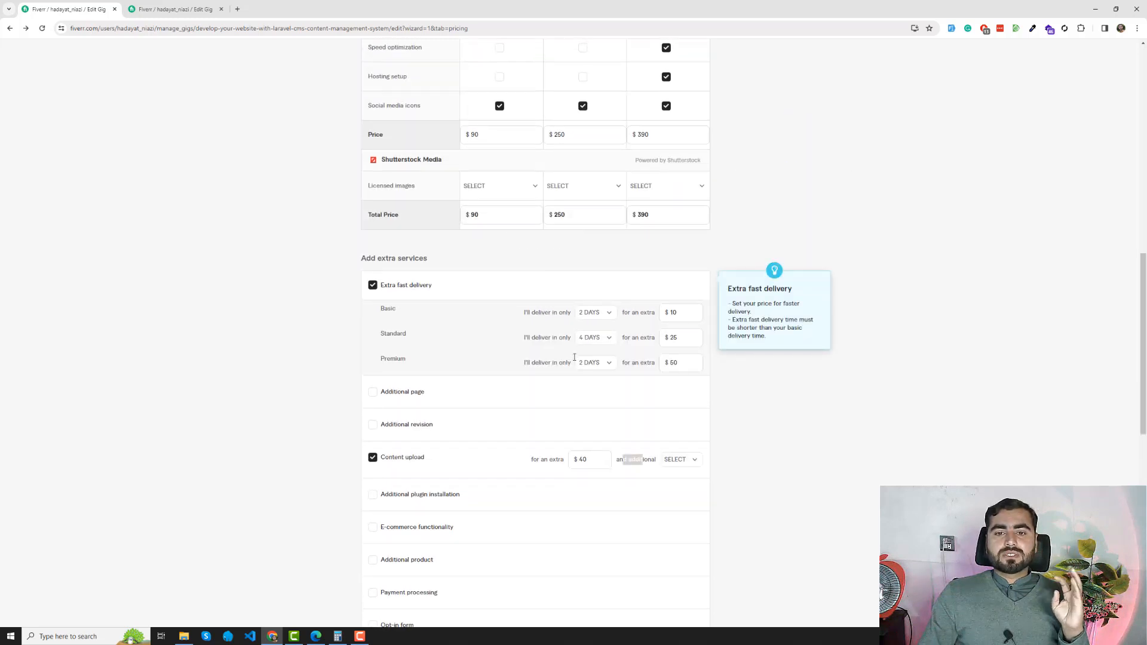
{"action": "scroll", "coordinate": [517, 332], "scroll_direction": "down", "scroll_amount": 2}
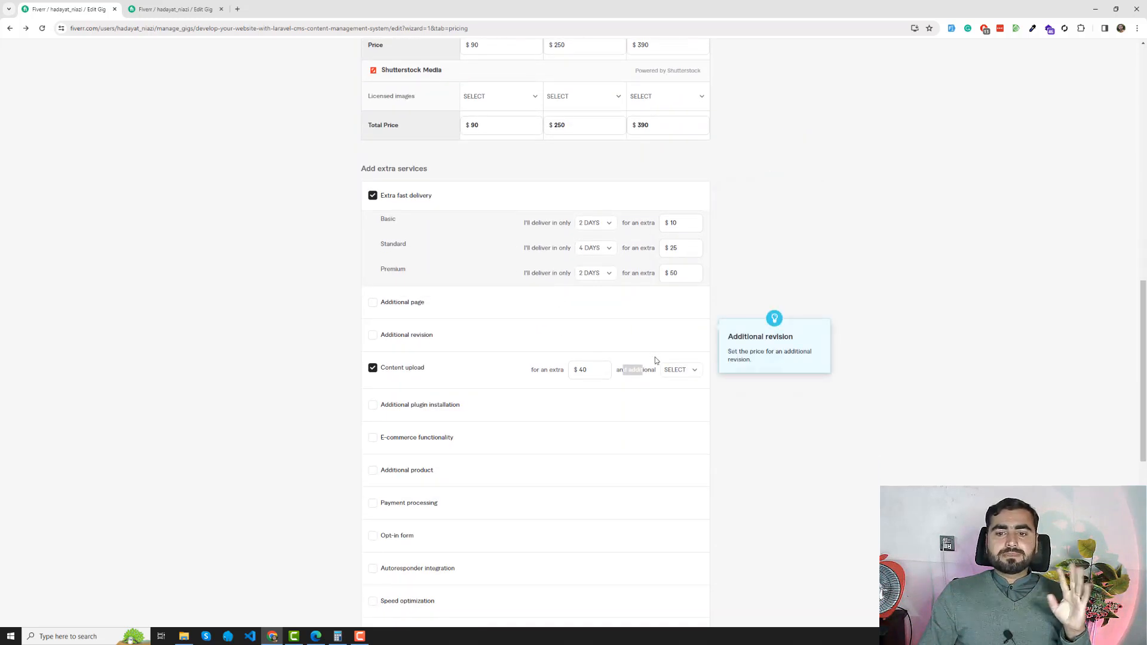
{"action": "left_click", "coordinate": [677, 372]}
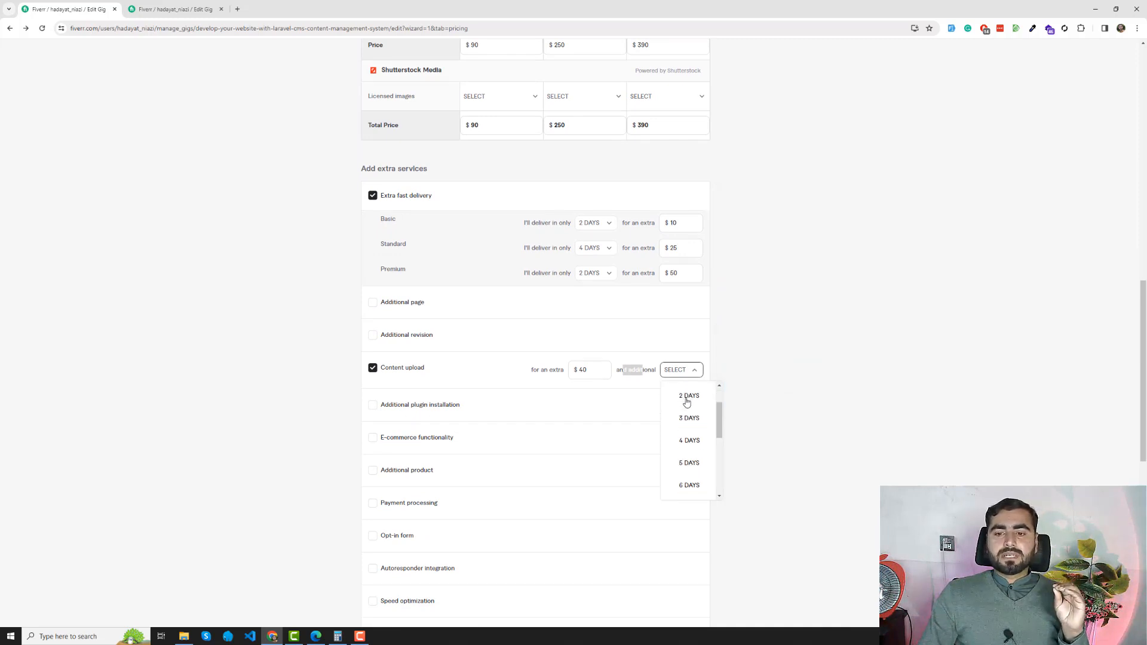
{"action": "left_click", "coordinate": [689, 440]}
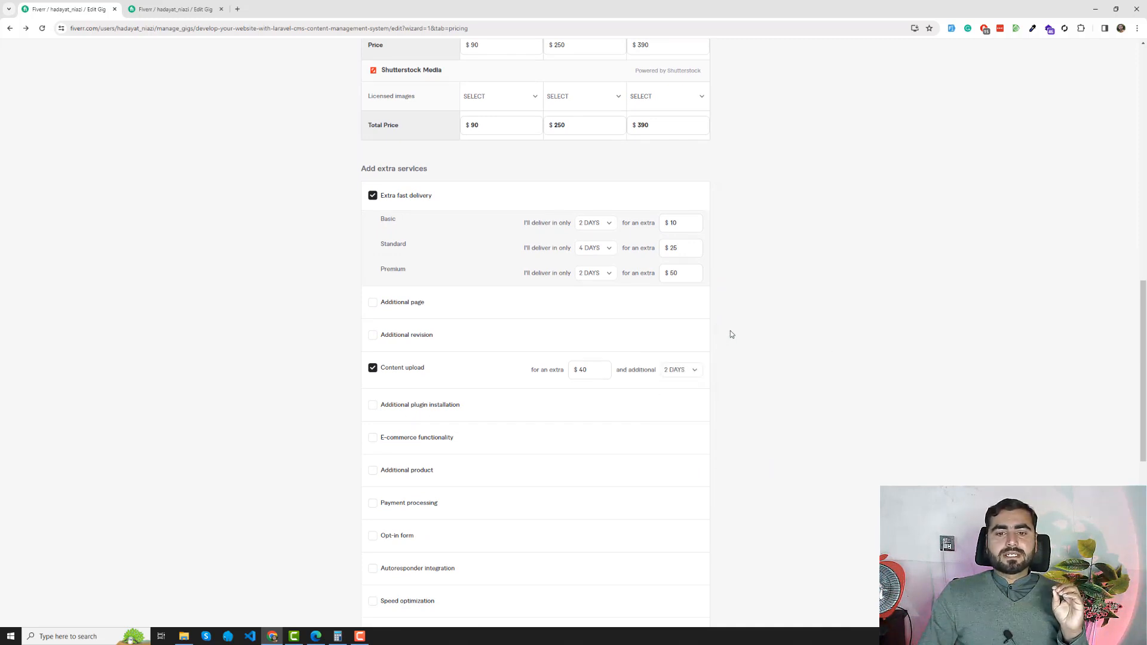
- Enable the Hosting setup extra service with an extra price of $30 and 1 additional day
{"action": "scroll", "coordinate": [727, 313], "scroll_direction": "down", "scroll_amount": 1}
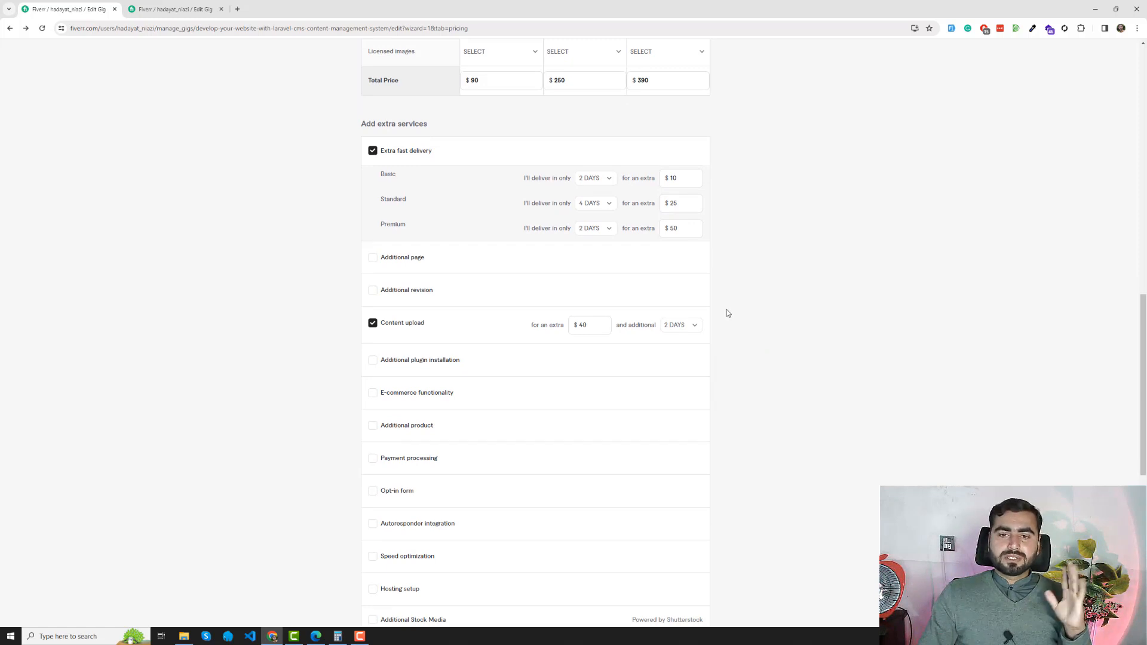
{"action": "scroll", "coordinate": [537, 306], "scroll_direction": "down", "scroll_amount": 2}
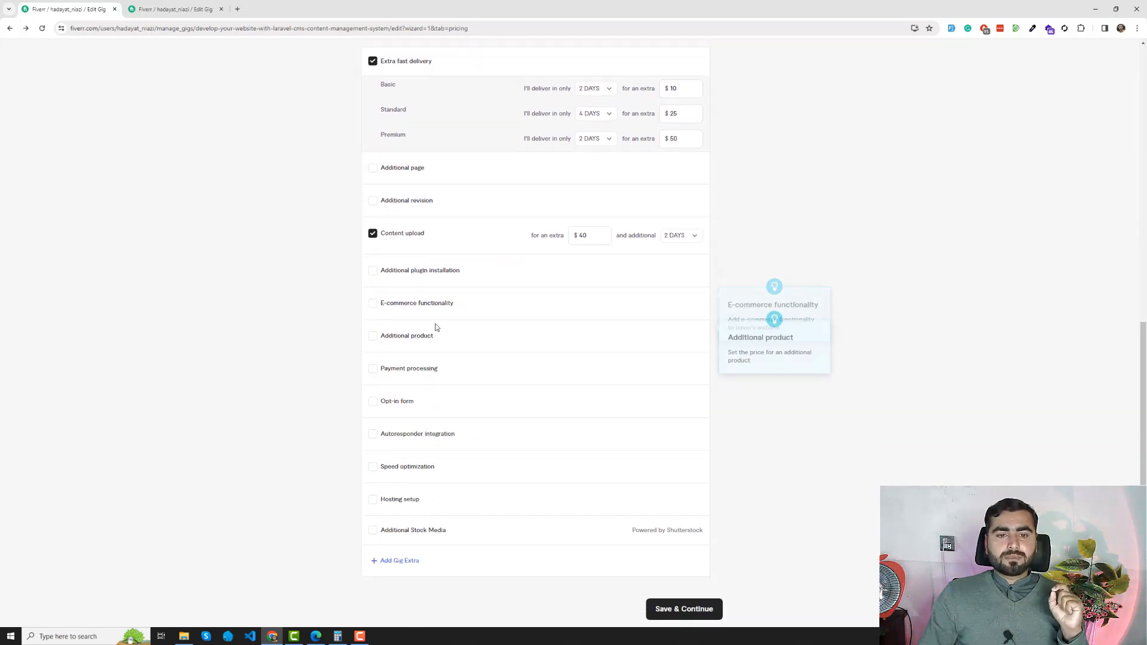
{"action": "scroll", "coordinate": [435, 327], "scroll_direction": "down", "scroll_amount": 2}
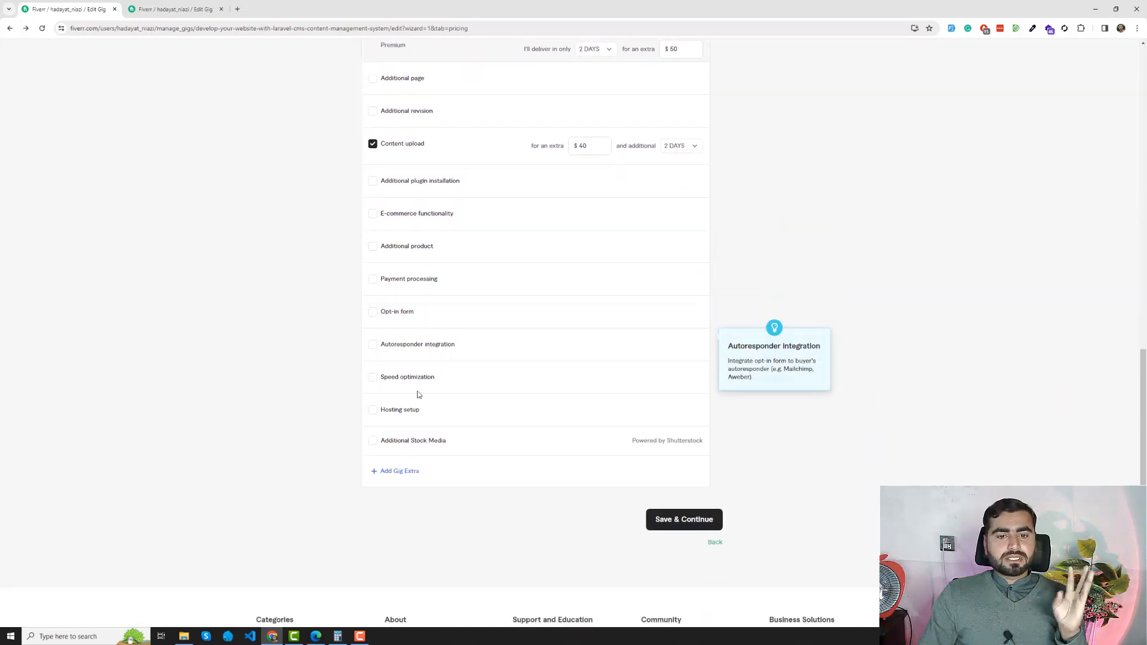
{"action": "left_click", "coordinate": [387, 412]}
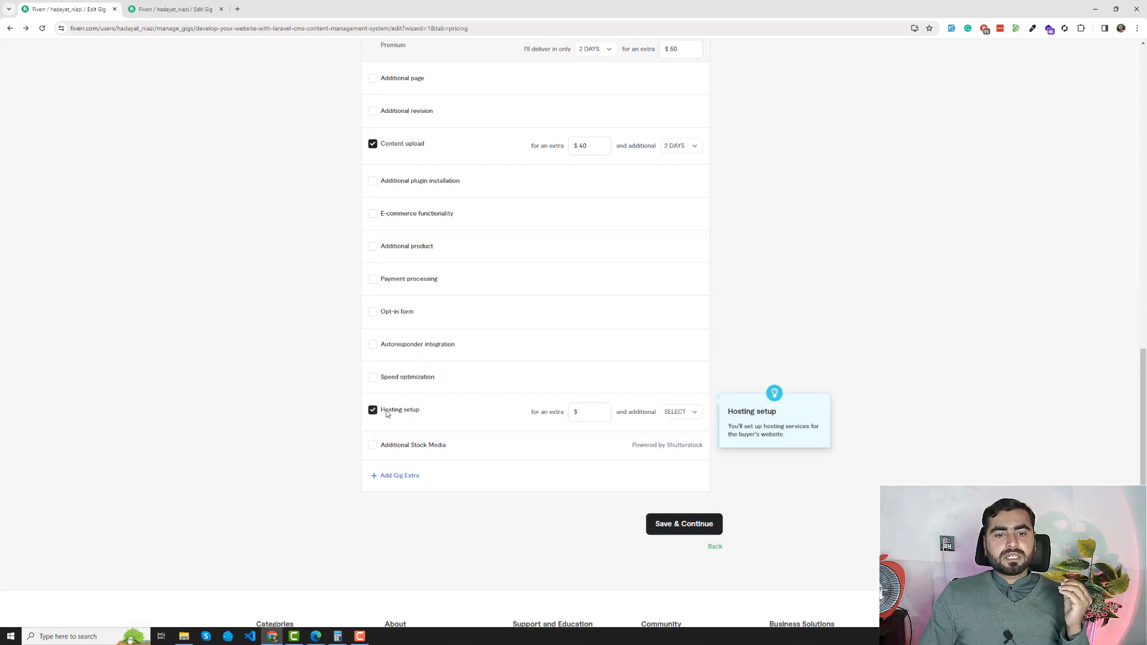
{"action": "left_click", "coordinate": [601, 411]}
{"action": "left_click", "coordinate": [603, 411]}
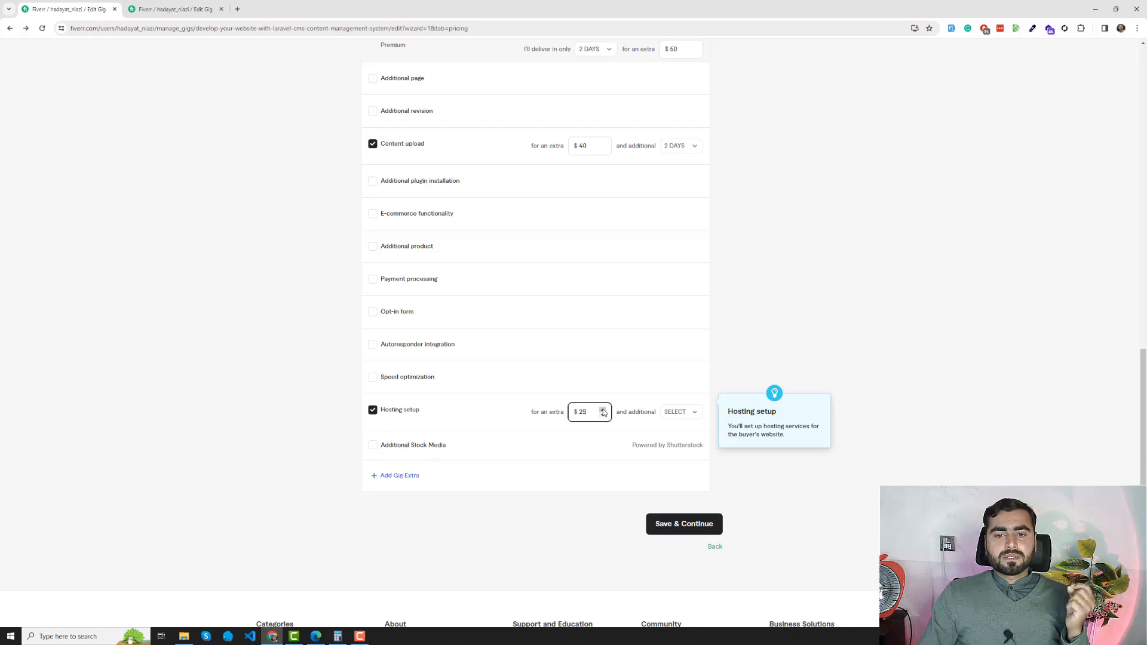
{"action": "left_click", "coordinate": [681, 412]}
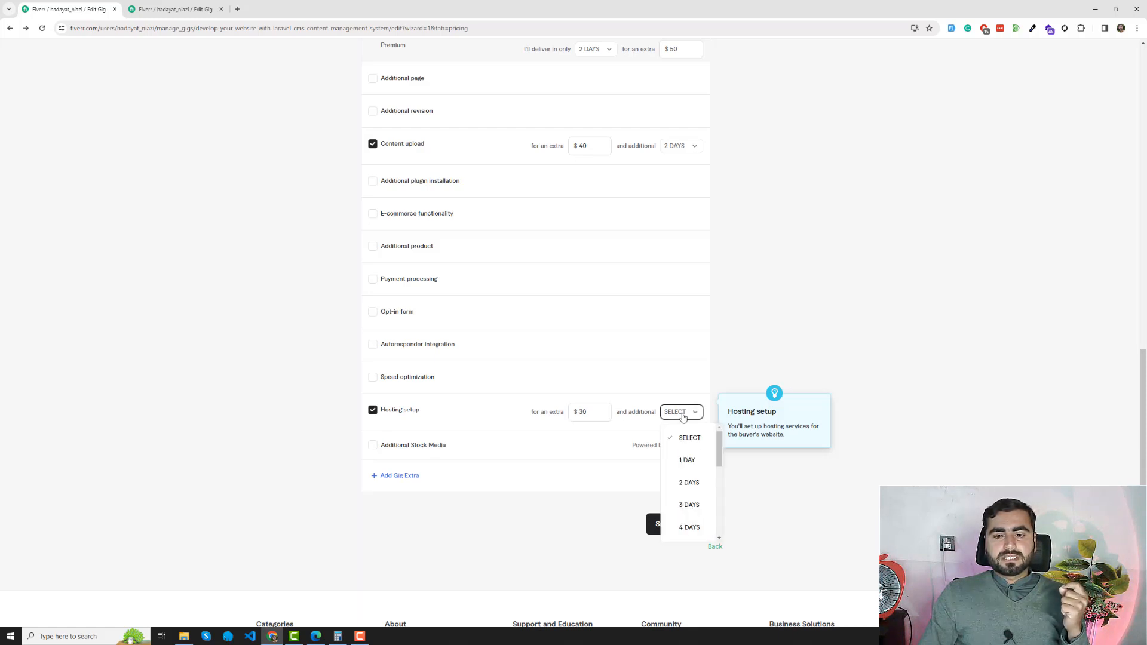
{"action": "left_click", "coordinate": [688, 460]}
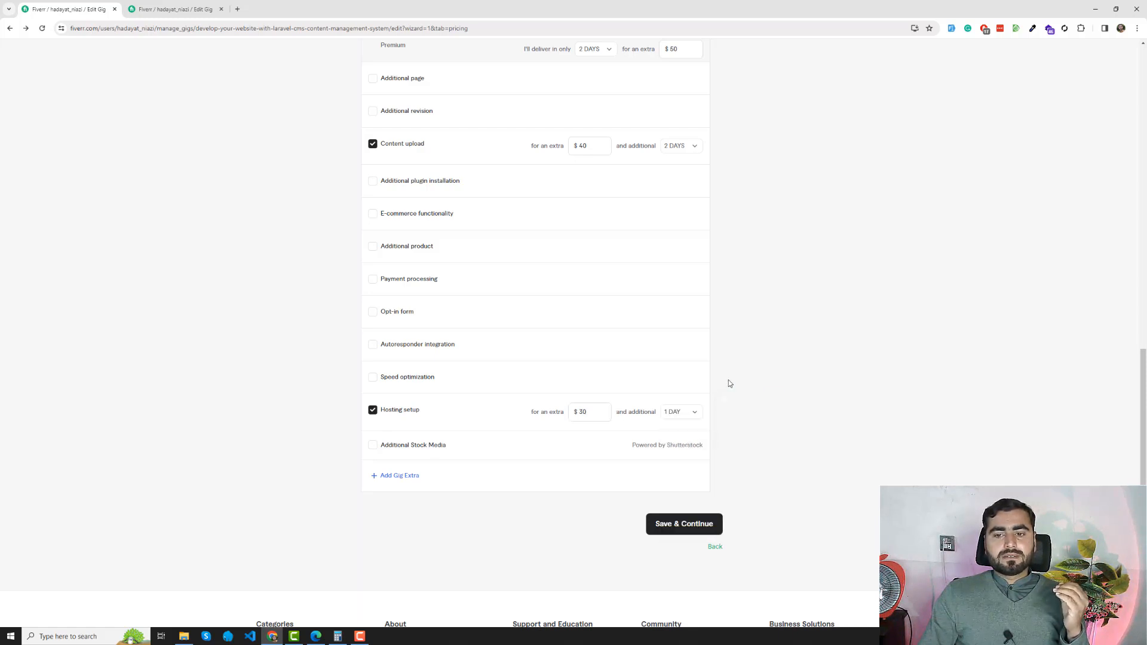
- Review the package titles, descriptions, included features and prices, along with the configured extra services
{"action": "scroll", "coordinate": [522, 407], "scroll_direction": "down", "scroll_amount": 1}
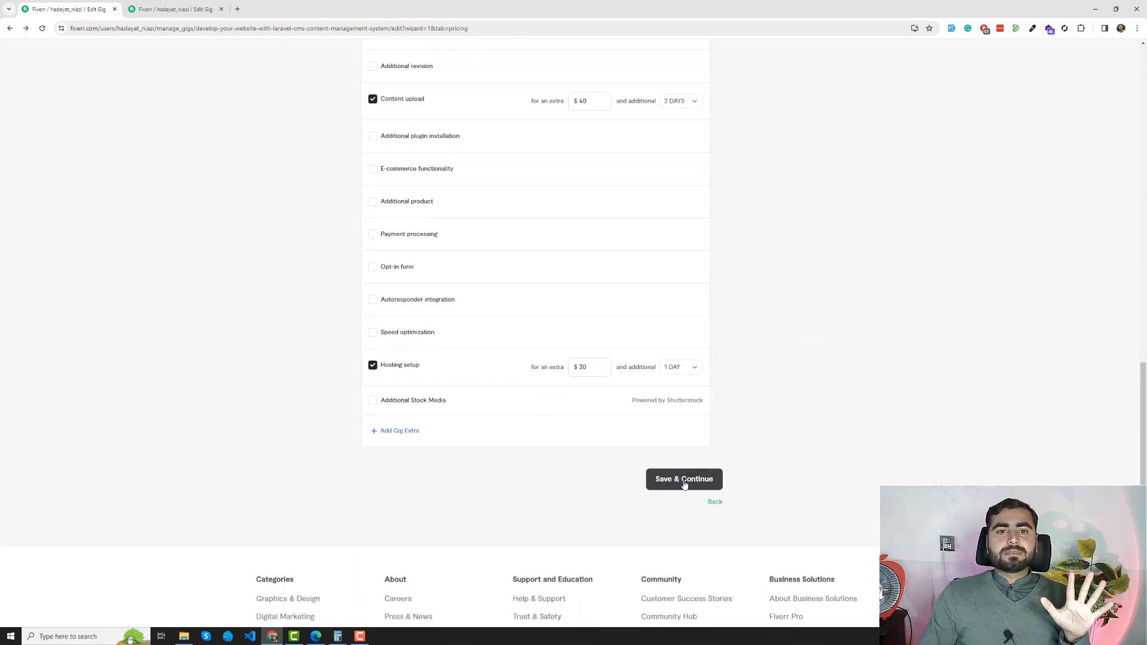
{"action": "scroll", "coordinate": [478, 412], "scroll_direction": "up", "scroll_amount": 5}
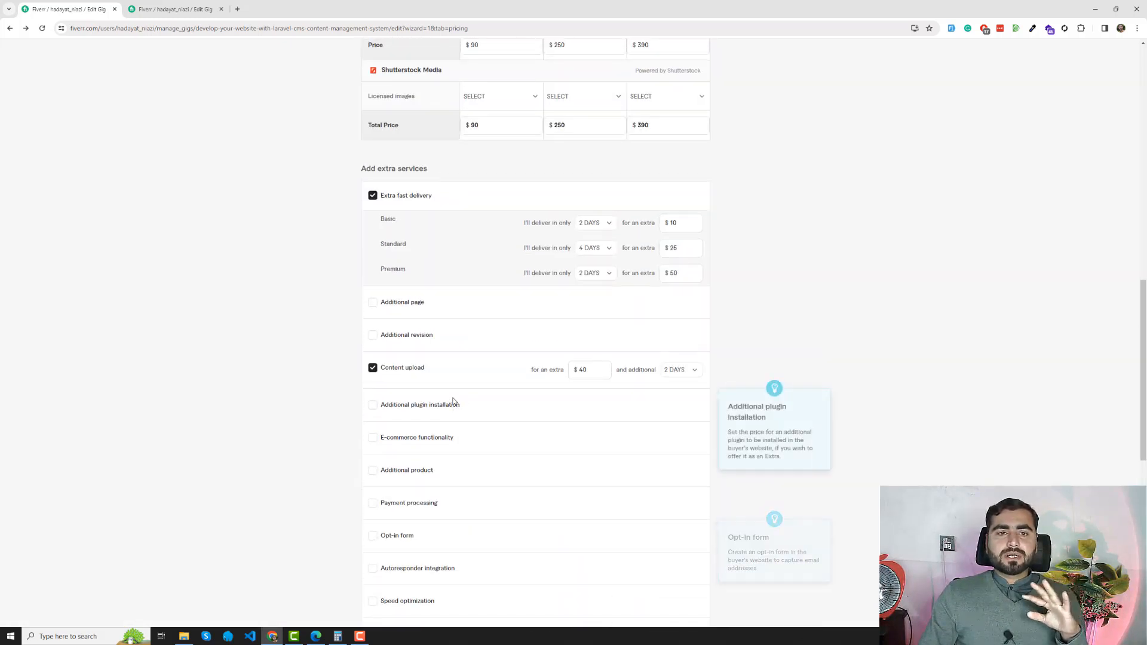
{"action": "scroll", "coordinate": [453, 400], "scroll_direction": "up", "scroll_amount": 8}
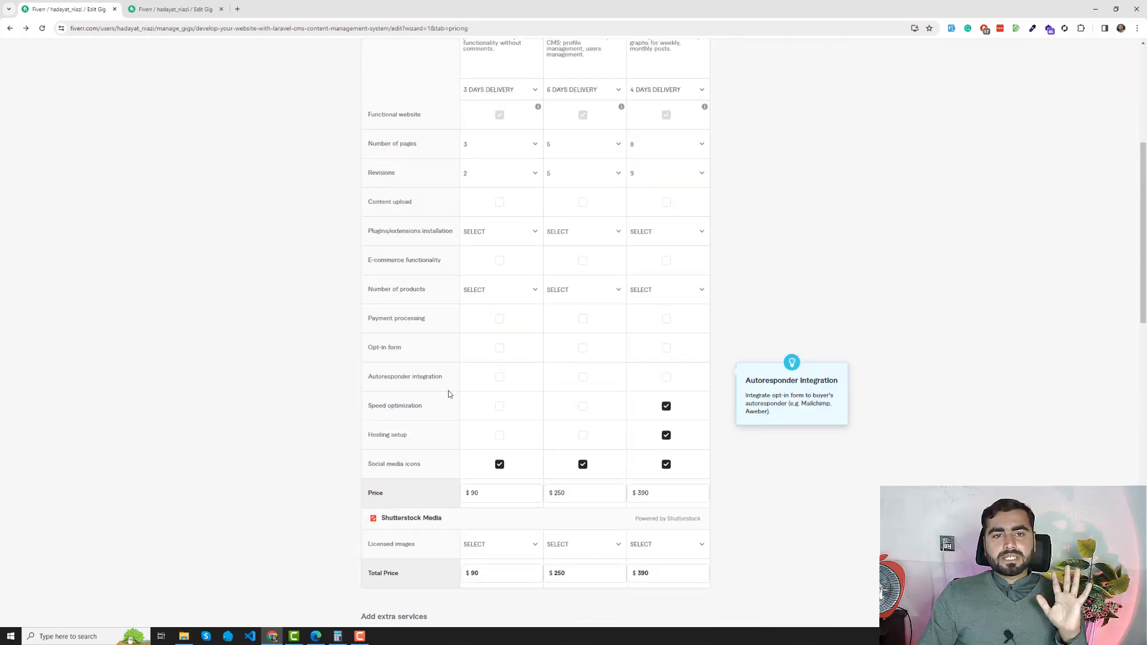
{"action": "scroll", "coordinate": [449, 394], "scroll_direction": "up", "scroll_amount": 3}
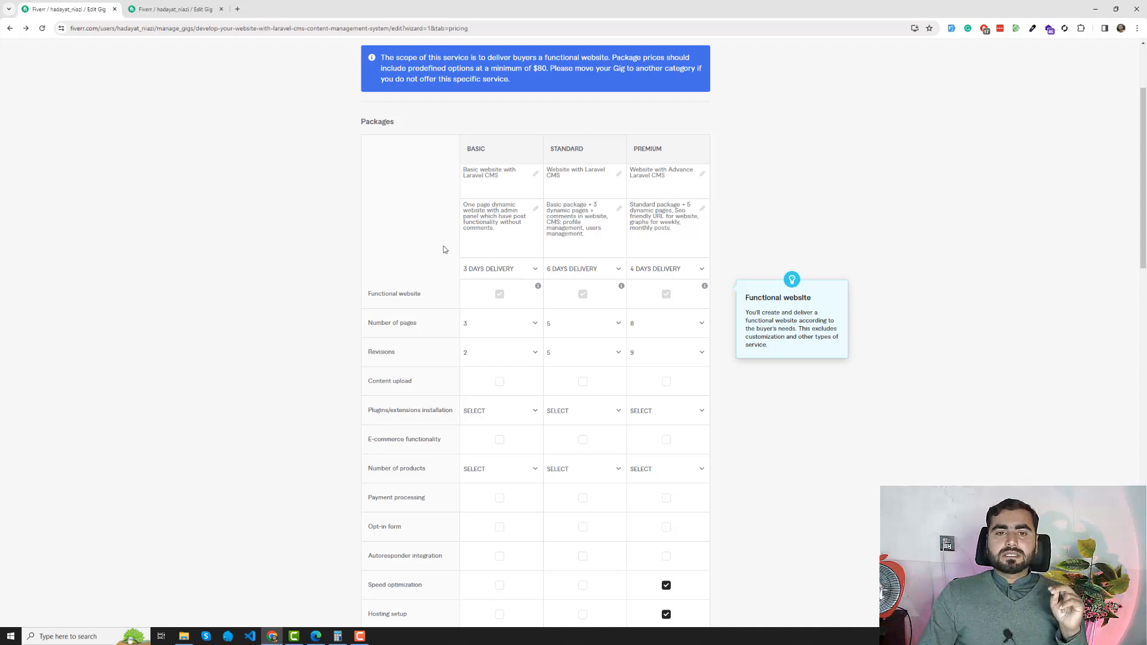
{"action": "left_click_drag", "start_coordinate": [474, 170], "coordinate": [491, 212]}
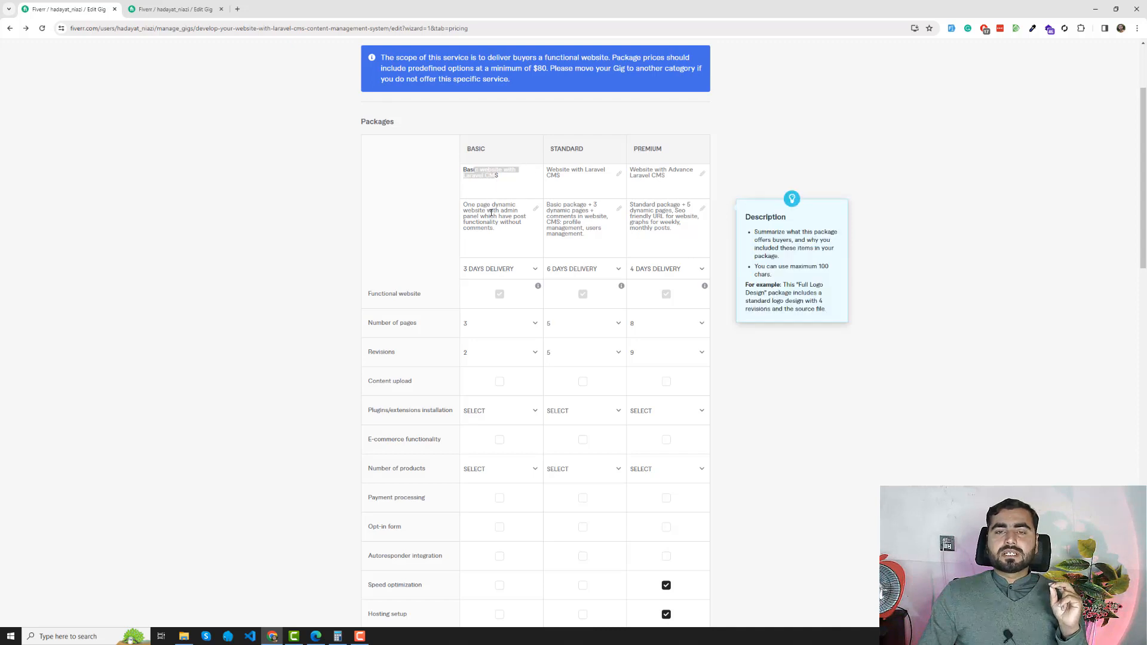
{"action": "scroll", "coordinate": [270, 219], "scroll_direction": "down", "scroll_amount": 1}
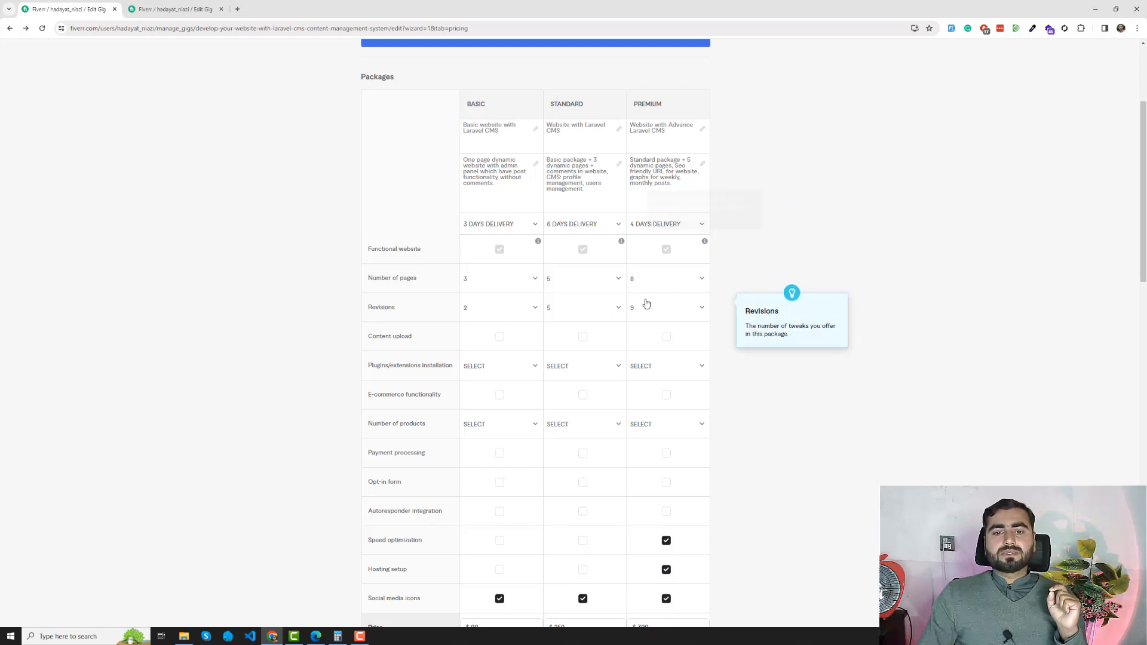
{"action": "scroll", "coordinate": [495, 287], "scroll_direction": "down", "scroll_amount": 2}
{"action": "scroll", "coordinate": [487, 240], "scroll_direction": "down", "scroll_amount": 1}
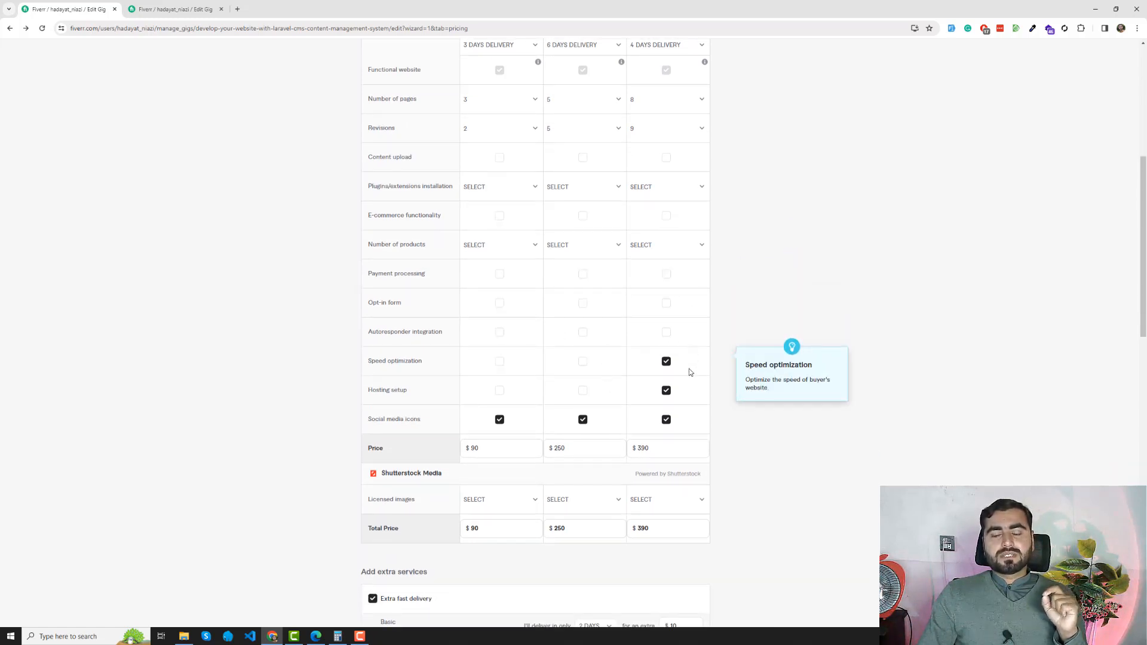
{"action": "scroll", "coordinate": [456, 289], "scroll_direction": "down", "scroll_amount": 3}
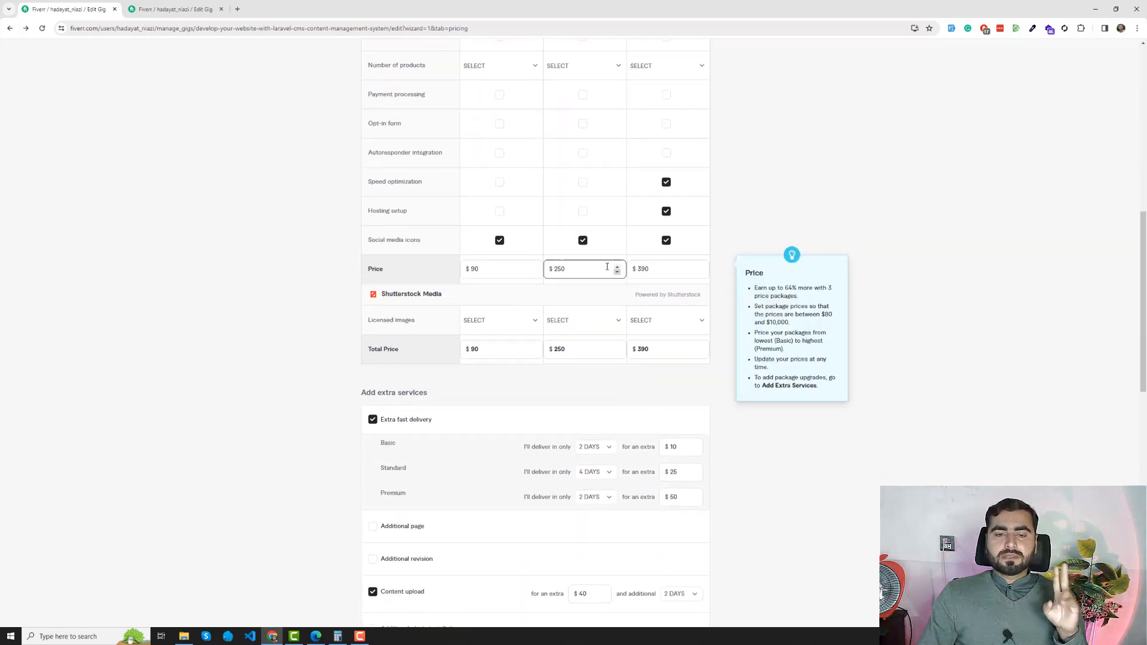
{"action": "scroll", "coordinate": [573, 280], "scroll_direction": "down", "scroll_amount": 2}
{"action": "scroll", "coordinate": [536, 295], "scroll_direction": "down", "scroll_amount": 2}
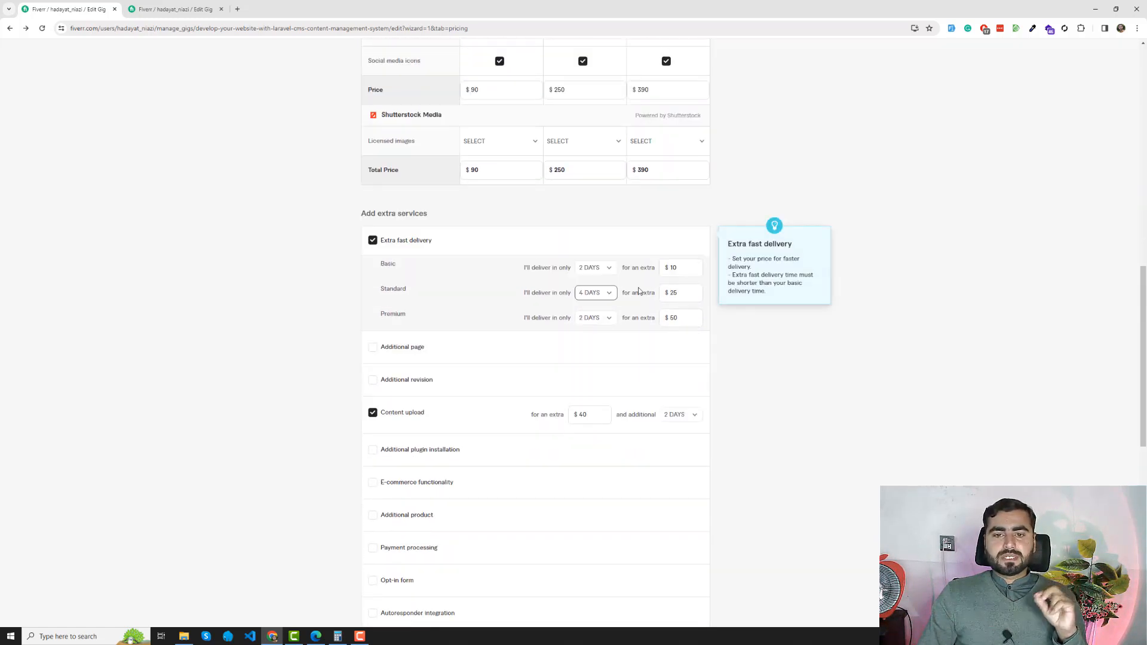
{"action": "left_click_drag", "start_coordinate": [525, 267], "coordinate": [536, 269]}
{"action": "scroll", "coordinate": [536, 268], "scroll_direction": "down", "scroll_amount": 5}
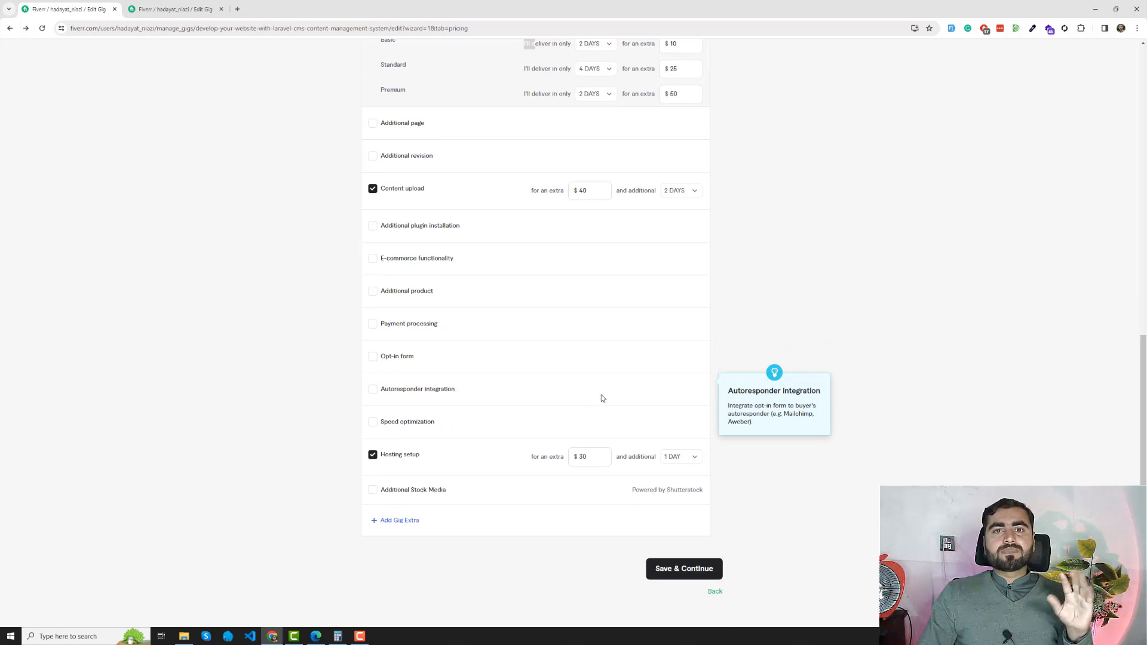
- Save the pricing section, continue to Description & FAQ, and clear the existing gig description text
{"action": "left_click", "coordinate": [683, 569]}
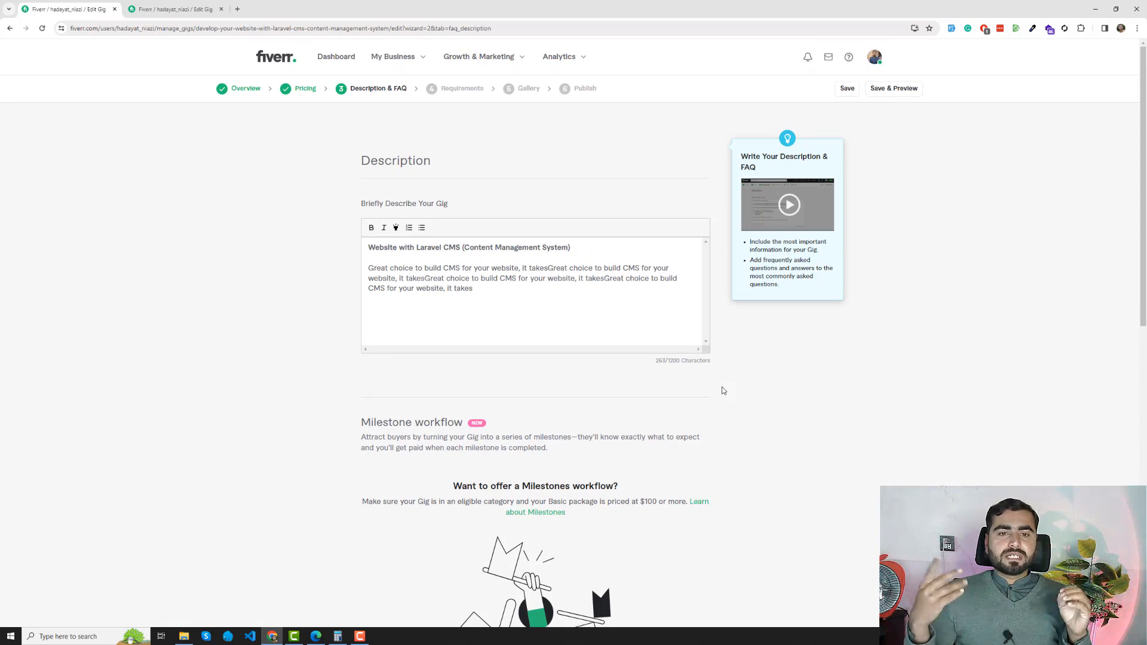
{"action": "left_click", "coordinate": [584, 314]}
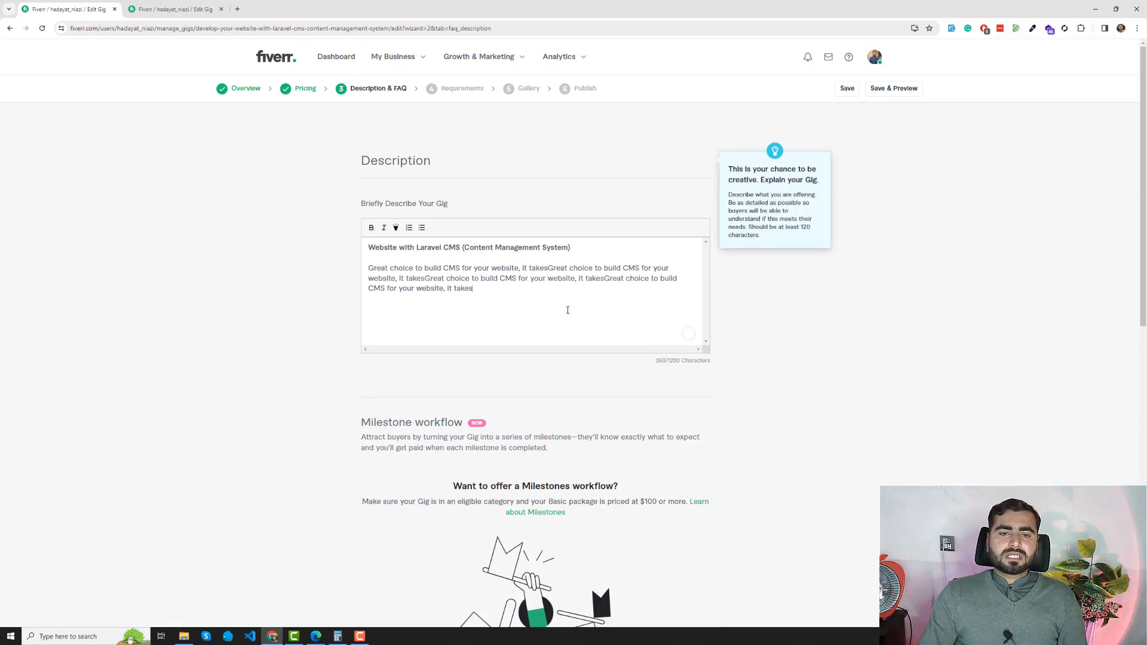
{"action": "key", "text": "ctrl+a"}
{"action": "key", "text": "BackSpace"}
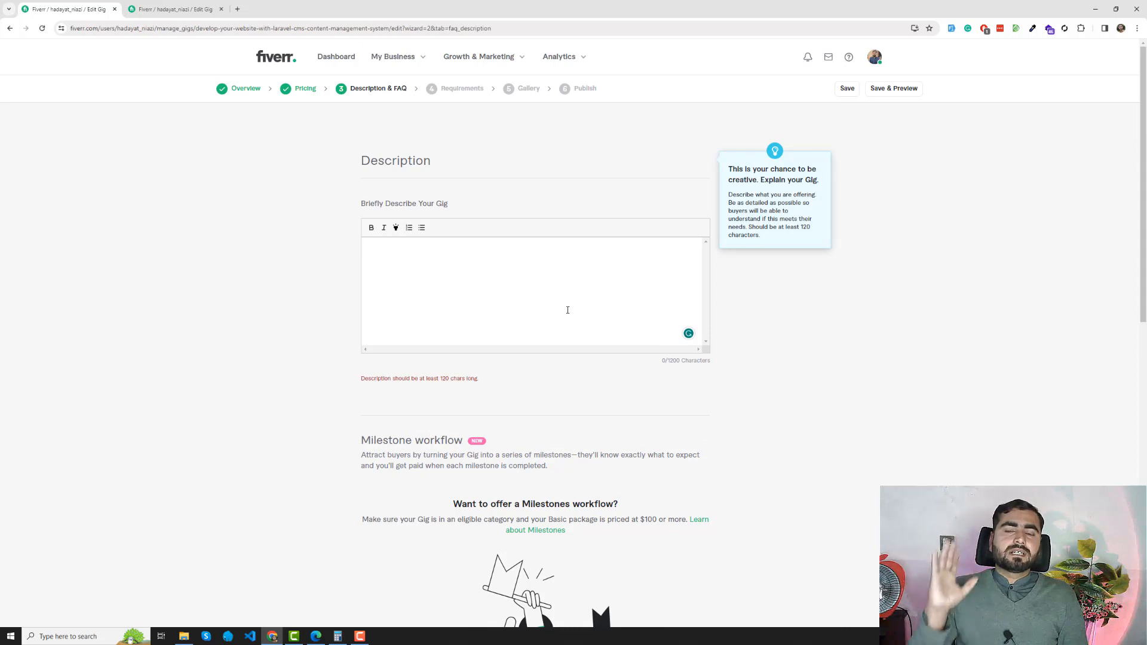